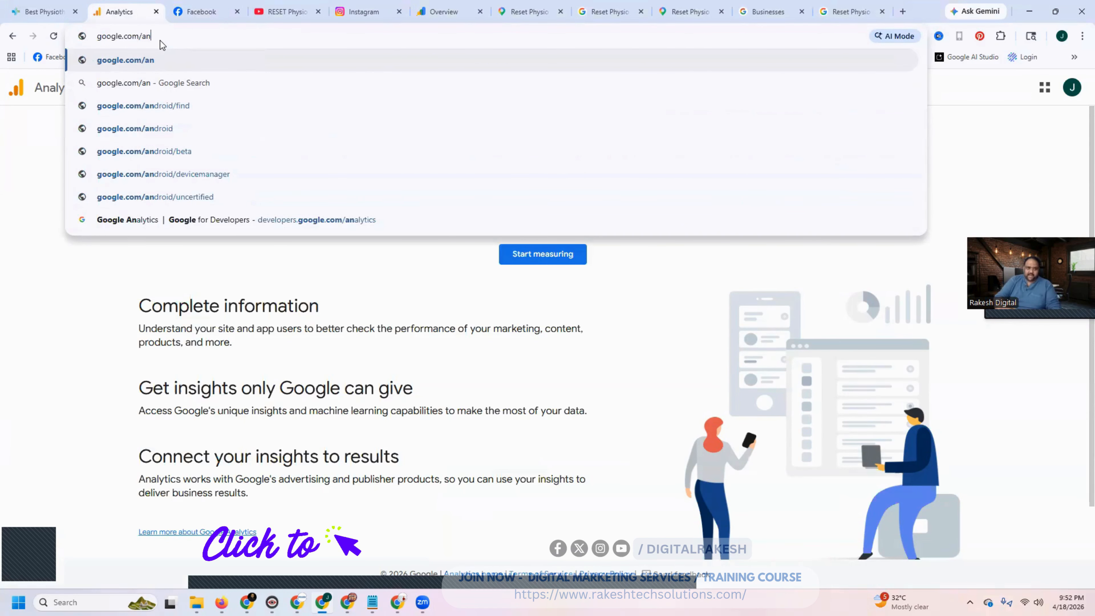
- Go to google.com/analytics and sign in to Analytics
{"action": "type", "text": "alytics"}
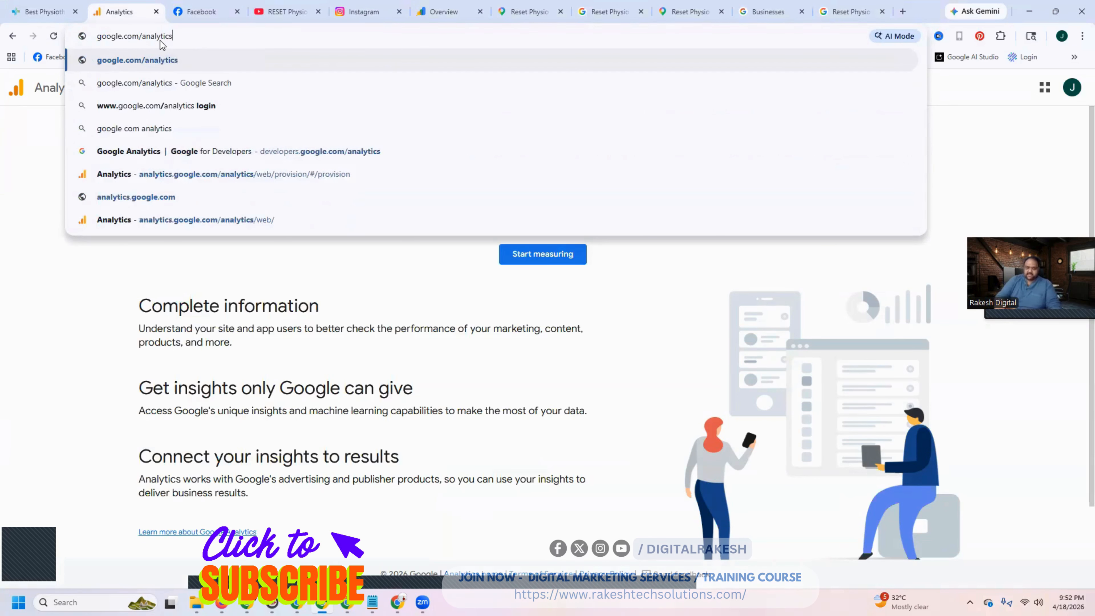
{"action": "key", "text": "Return"}
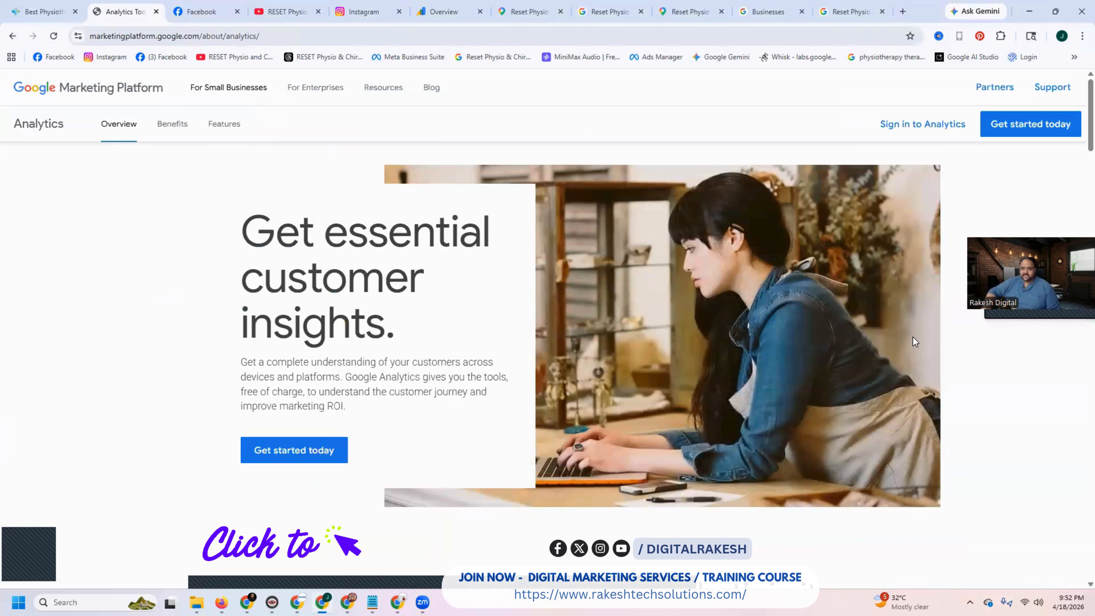
{"action": "left_click", "coordinate": [919, 124]}
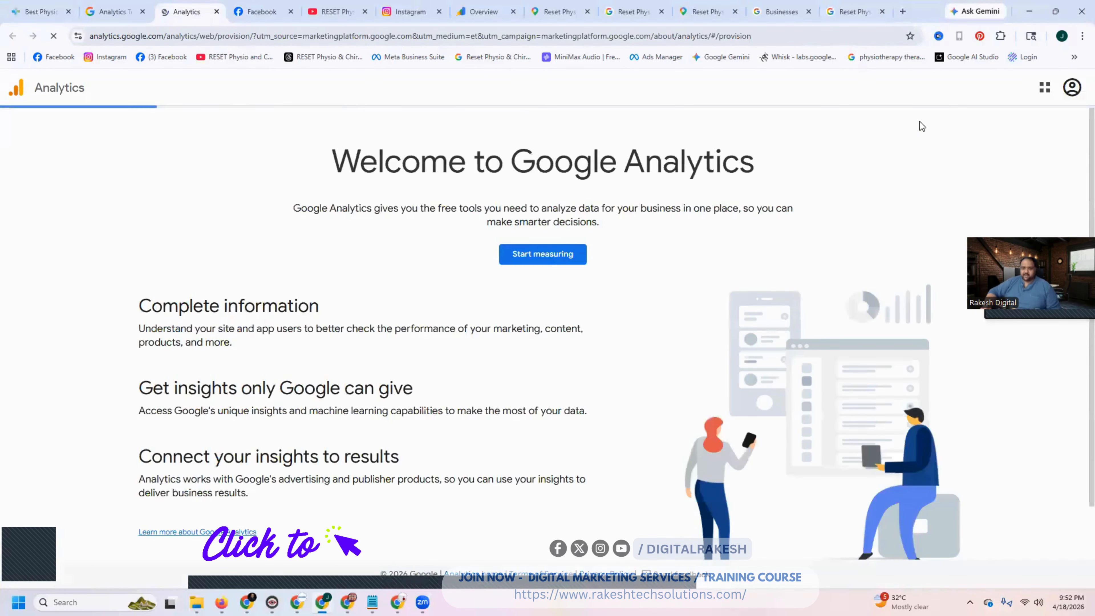
- Close the browser tabs for the Reset Physio map and search results and the Businesses page
{"action": "left_click", "coordinate": [587, 11]}
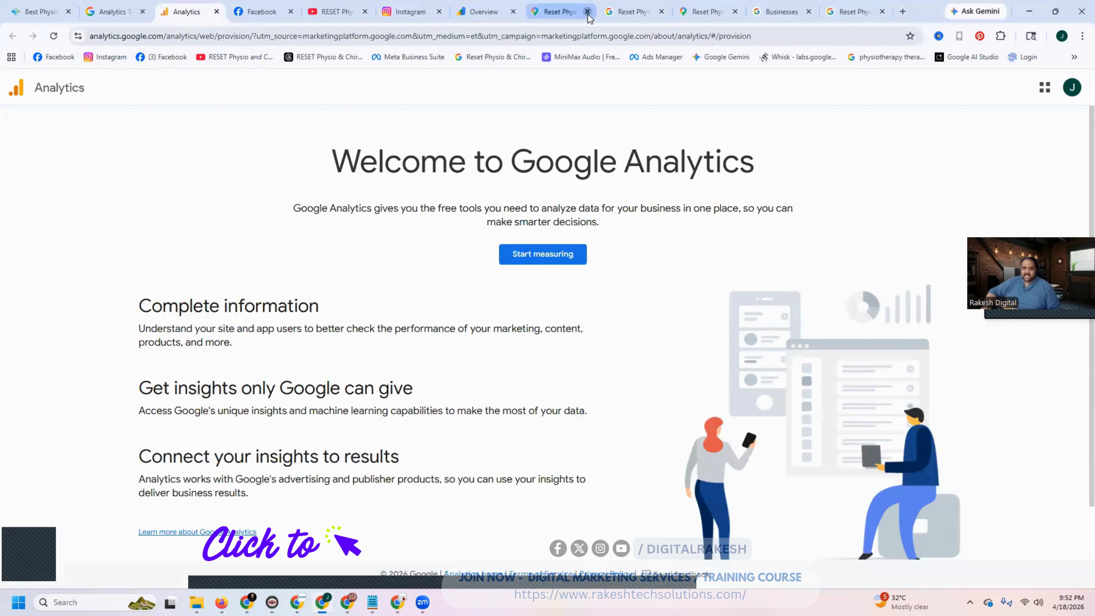
{"action": "left_click", "coordinate": [587, 12]}
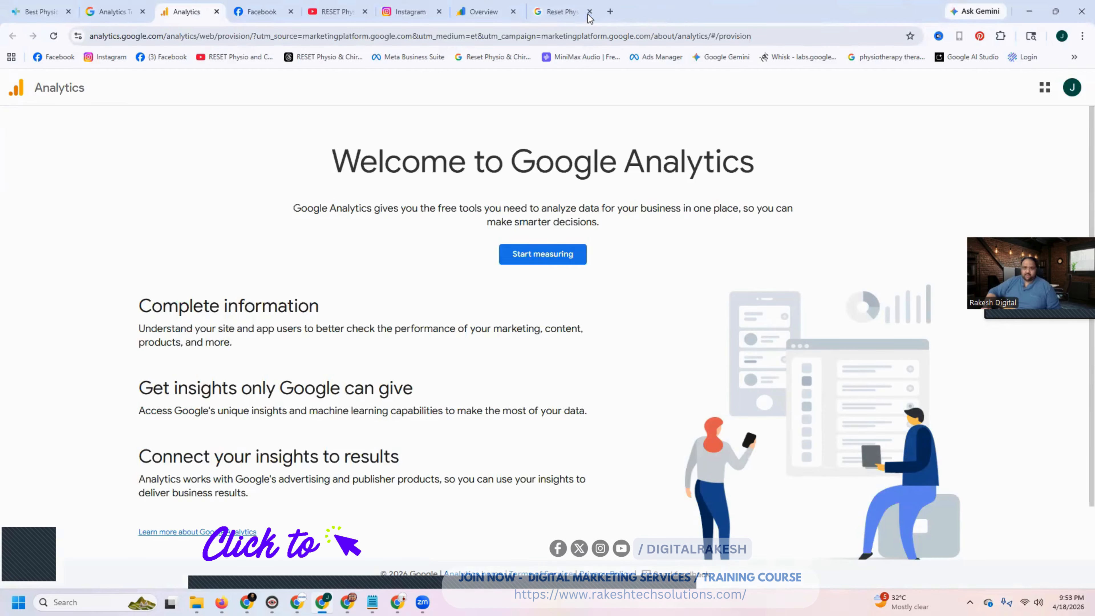
{"action": "left_click", "coordinate": [587, 11]}
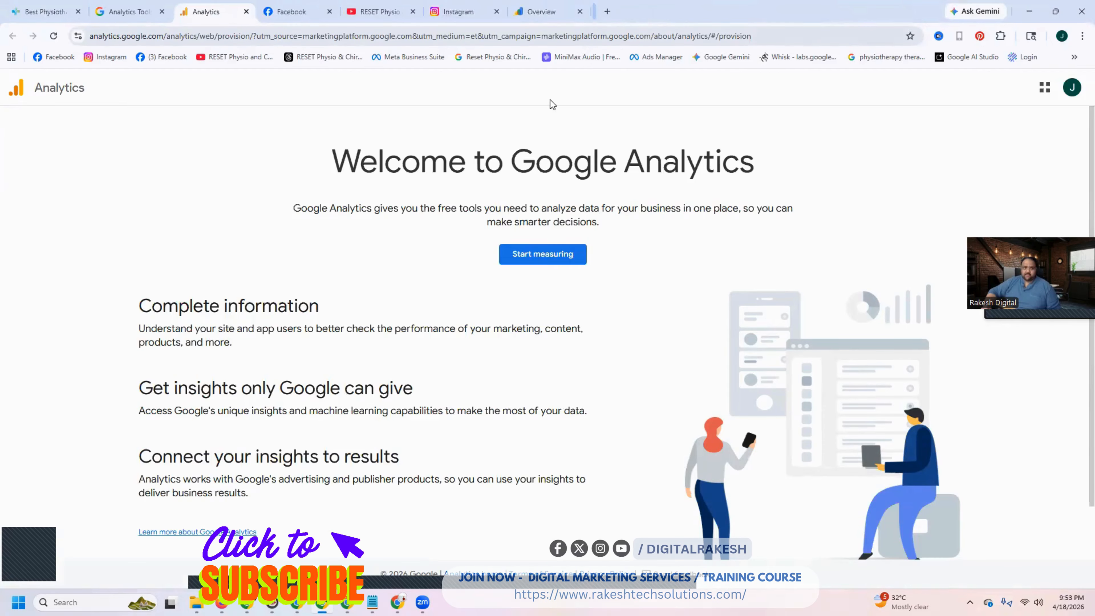
- Start measuring with a new Analytics account, copy the clinic's domain from its website, and name the account Resetphysiochiroclinic
{"action": "left_click", "coordinate": [539, 258]}
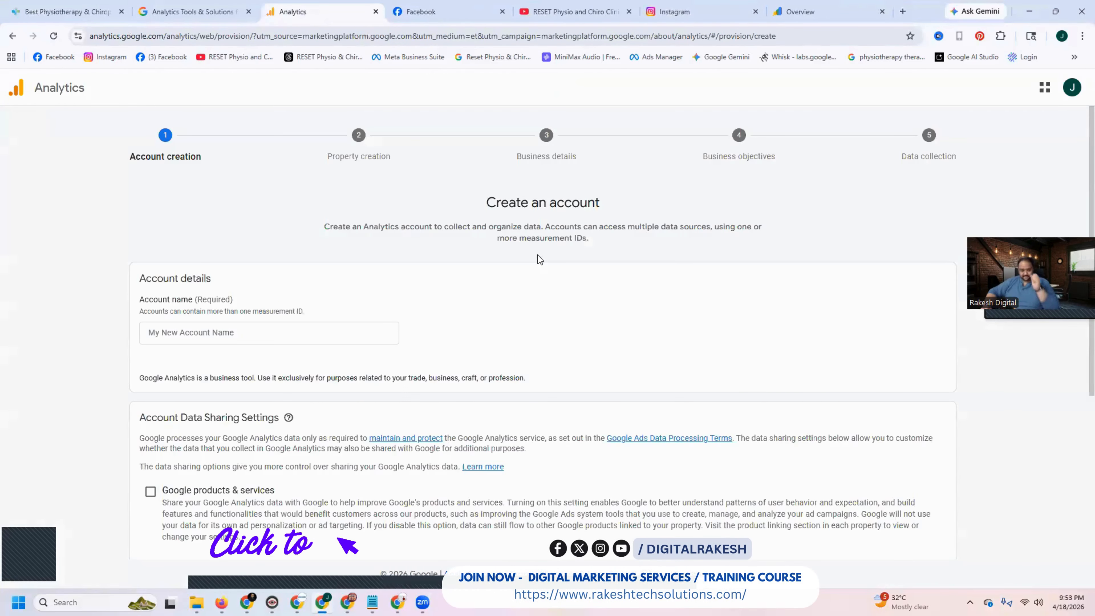
{"action": "left_click", "coordinate": [105, 7]}
{"action": "double_click", "coordinate": [161, 36]}
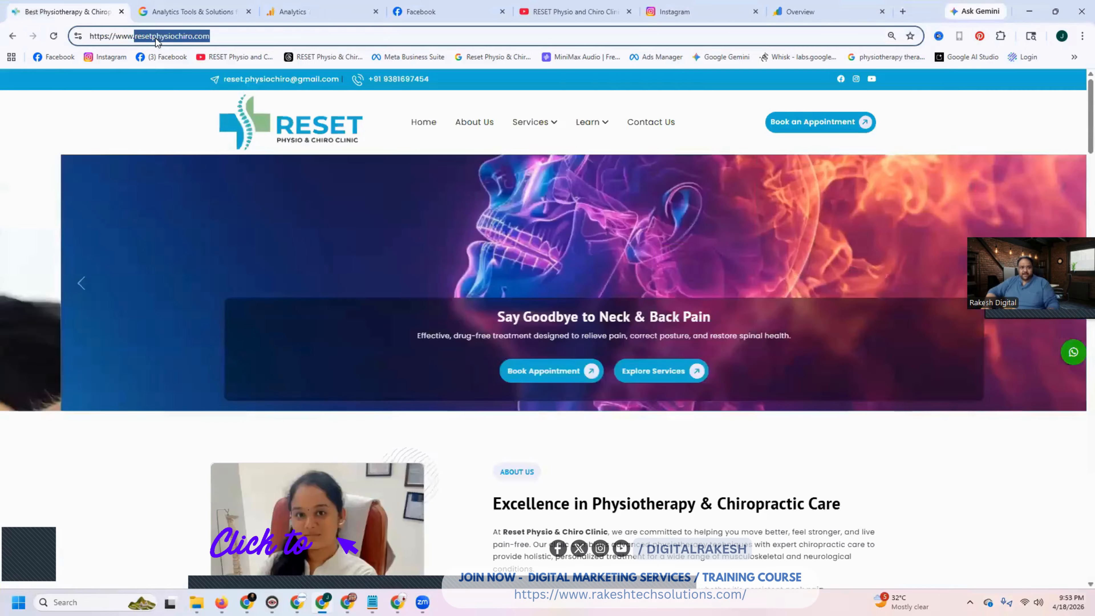
{"action": "left_click", "coordinate": [291, 9]}
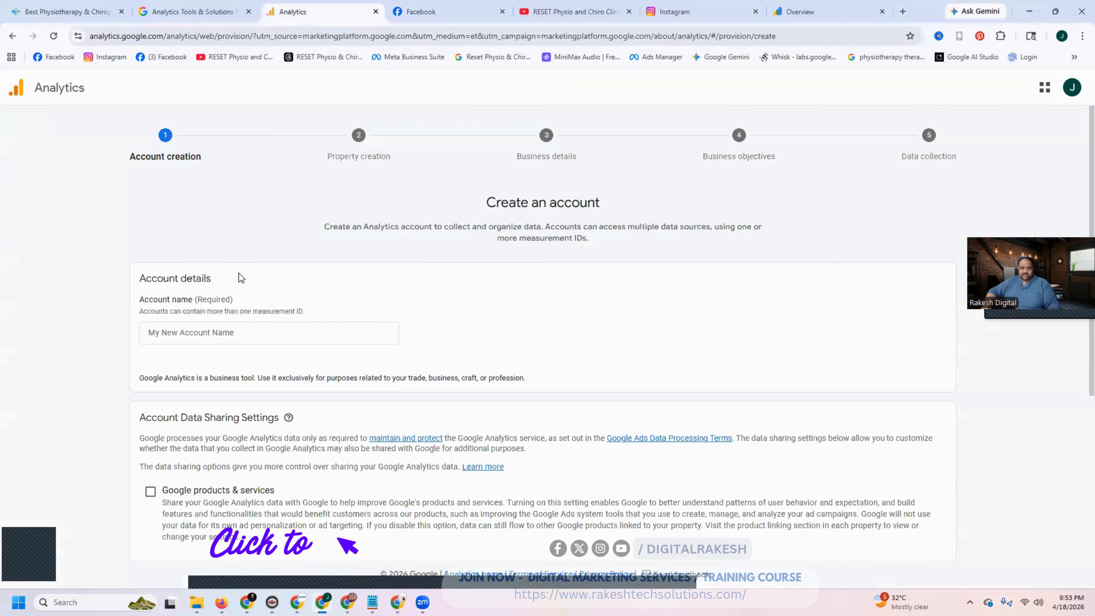
{"action": "left_click", "coordinate": [224, 330]}
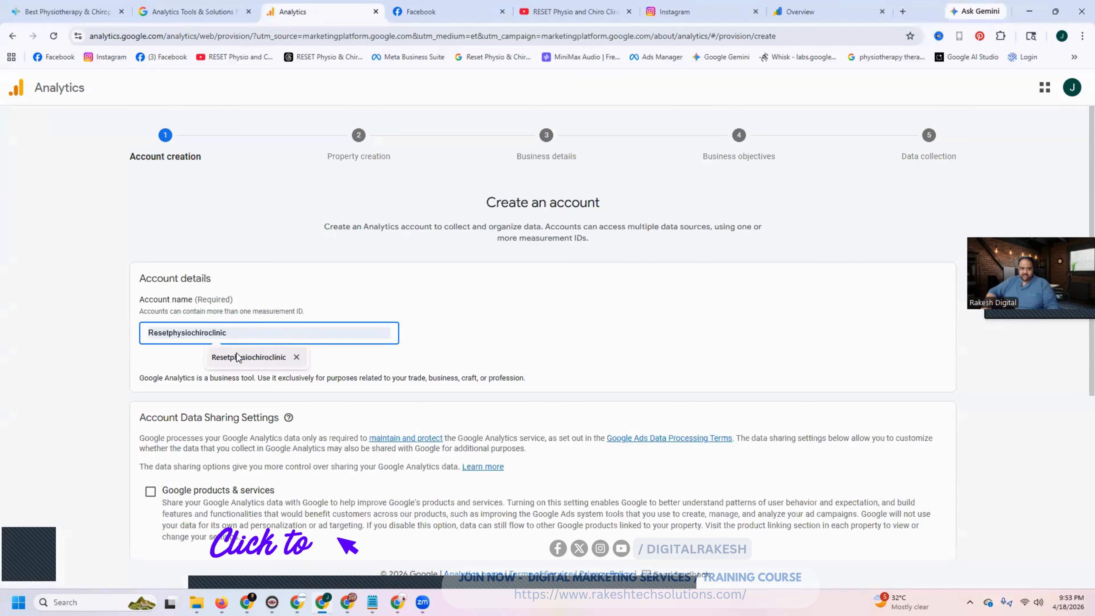
{"action": "left_click", "coordinate": [271, 358]}
- Enable account data sharing for Google products & services and continue to property creation
{"action": "scroll", "coordinate": [130, 323], "scroll_direction": "down", "scroll_amount": 4}
{"action": "left_click", "coordinate": [150, 320]}
{"action": "scroll", "coordinate": [151, 388], "scroll_direction": "down", "scroll_amount": 2}
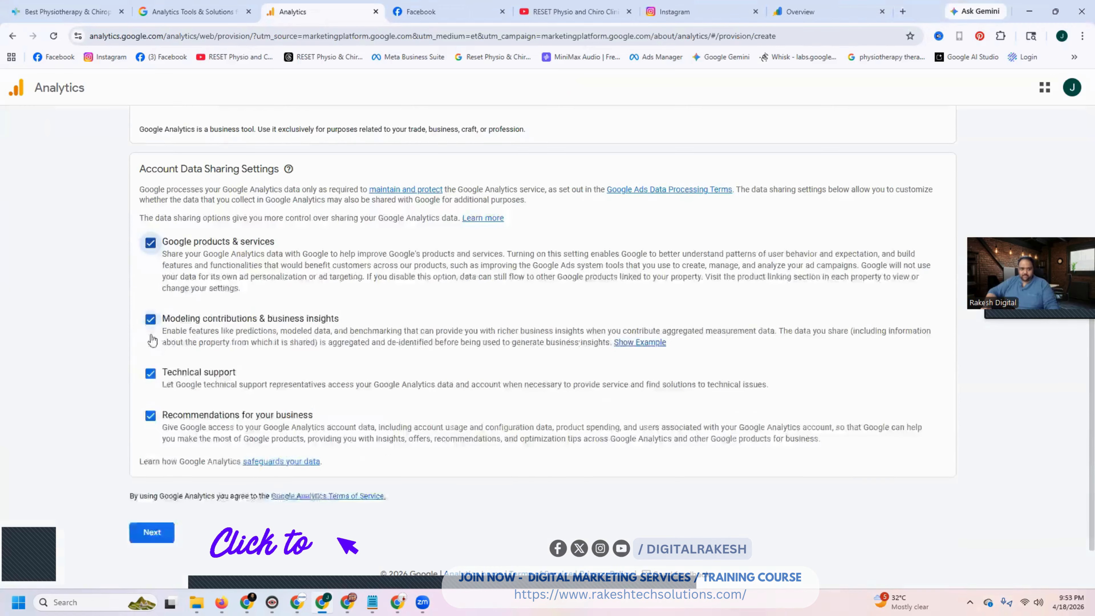
{"action": "left_click", "coordinate": [154, 525]}
- Name the property resetphysiochiro and set its reporting time zone country to India
{"action": "left_click", "coordinate": [500, 324]}
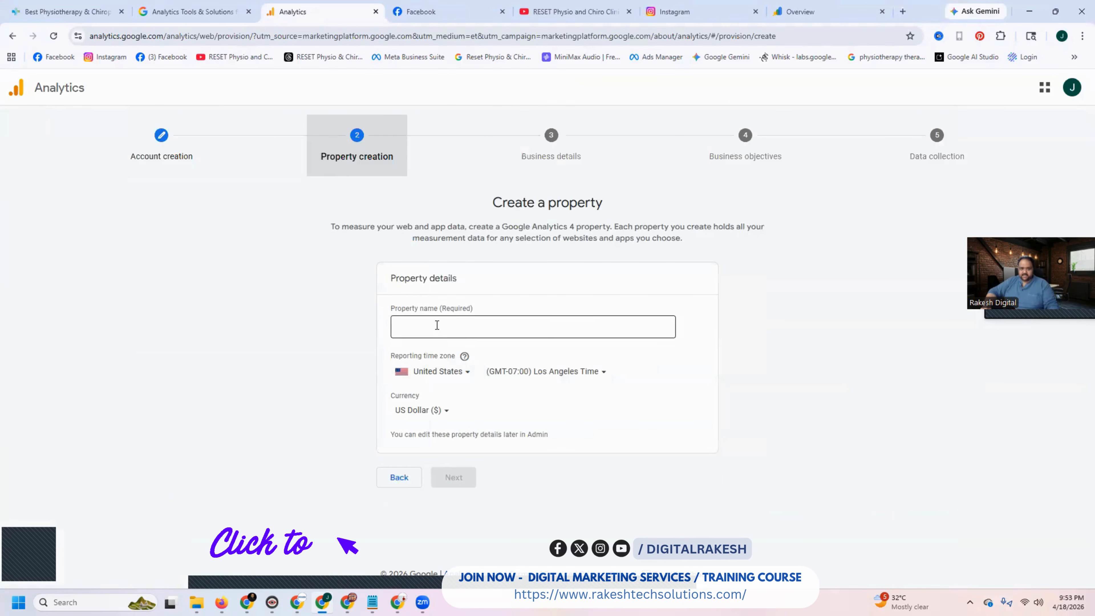
{"action": "left_click", "coordinate": [444, 372]}
{"action": "type", "text": "indi"}
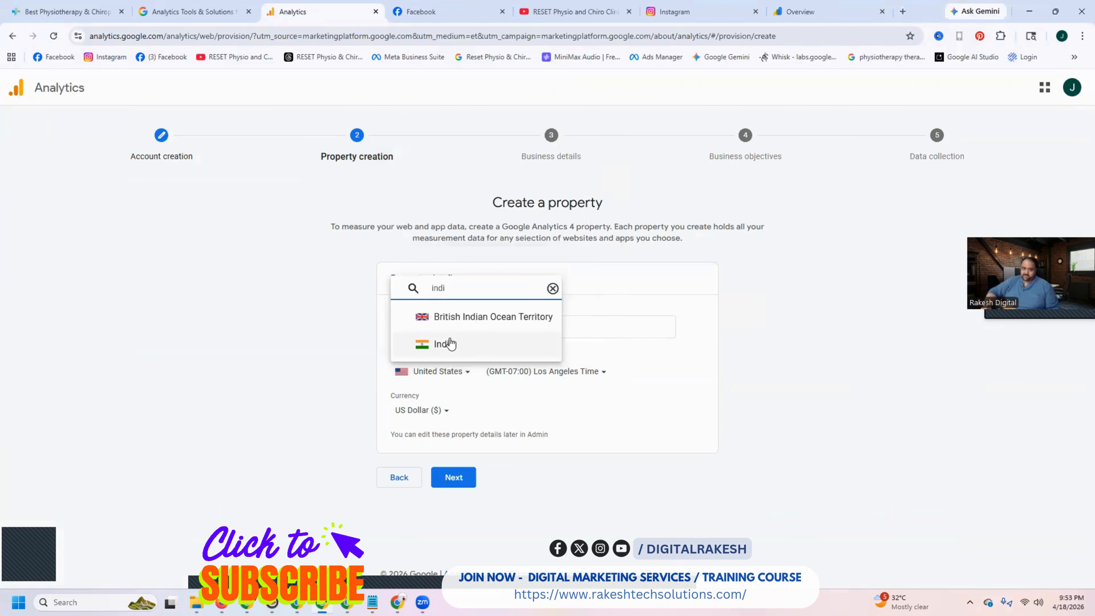
{"action": "left_click", "coordinate": [451, 343]}
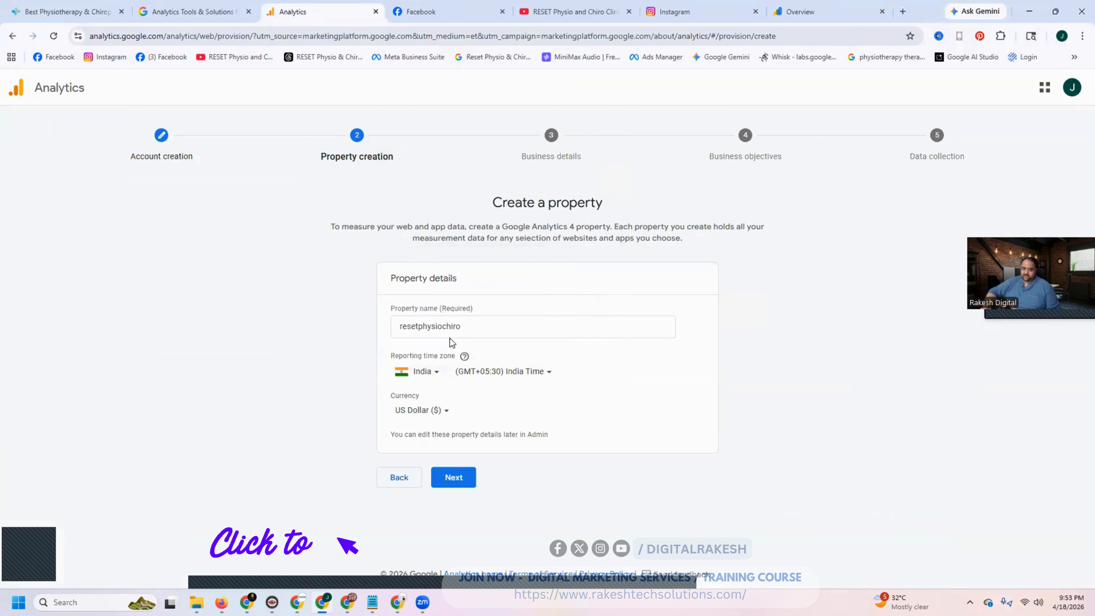
- Set the property's currency to Indian Rupee (₹) and continue to the business details
{"action": "left_click", "coordinate": [419, 410]}
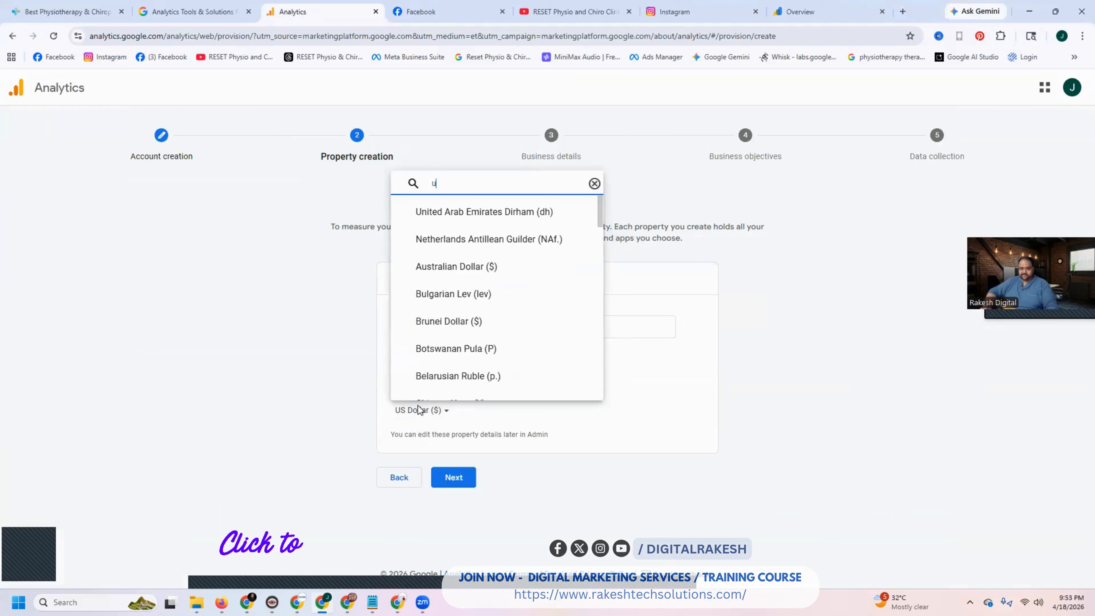
{"action": "type", "text": "up"}
{"action": "left_click", "coordinate": [489, 247]}
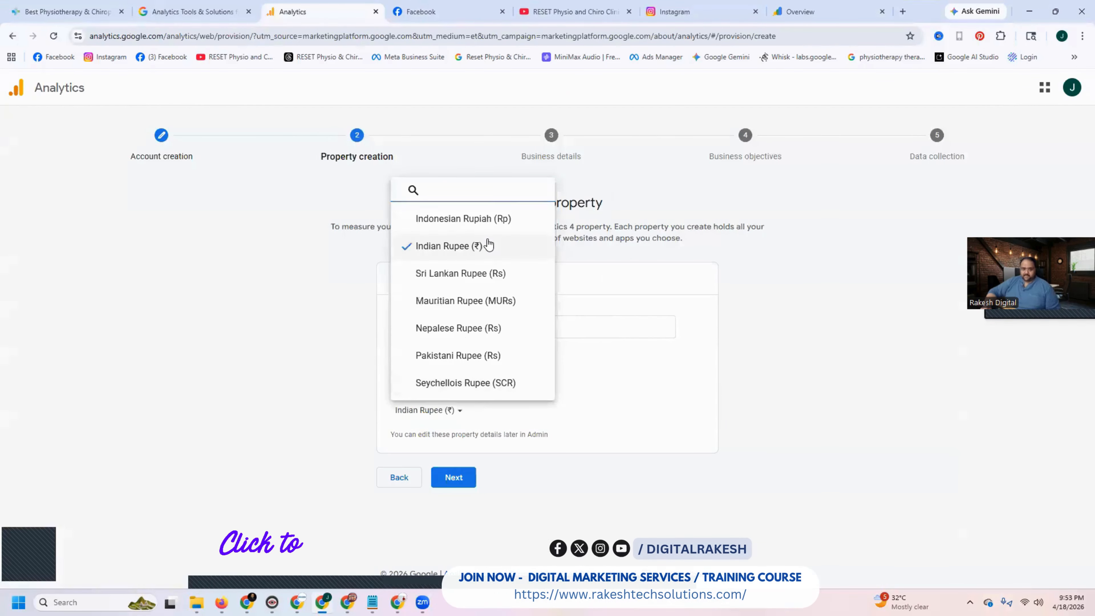
{"action": "left_click", "coordinate": [448, 477]}
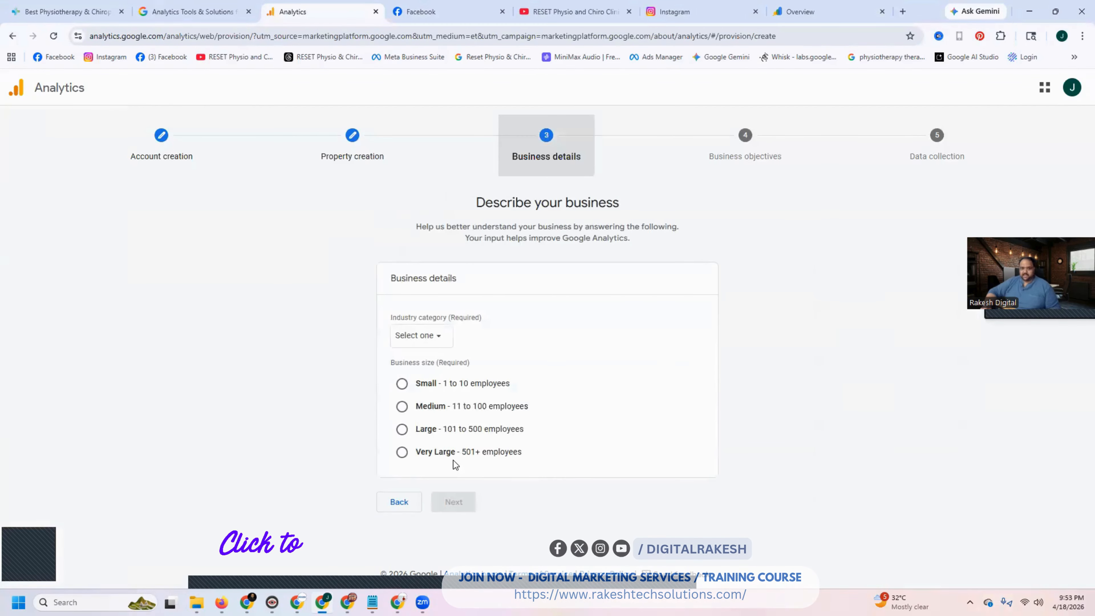
- Set the industry category to Health and the business size to Small (1 to 10 employees), and continue
{"action": "left_click", "coordinate": [435, 349]}
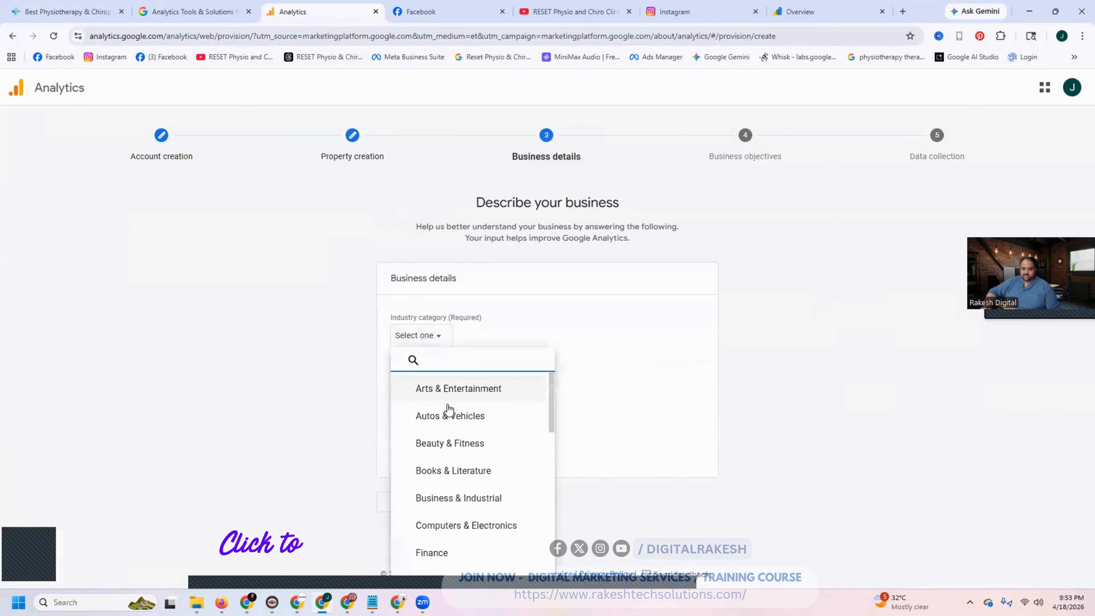
{"action": "scroll", "coordinate": [446, 426], "scroll_direction": "down", "scroll_amount": 3}
{"action": "scroll", "coordinate": [431, 440], "scroll_direction": "up", "scroll_amount": 2}
{"action": "scroll", "coordinate": [431, 448], "scroll_direction": "down", "scroll_amount": 4}
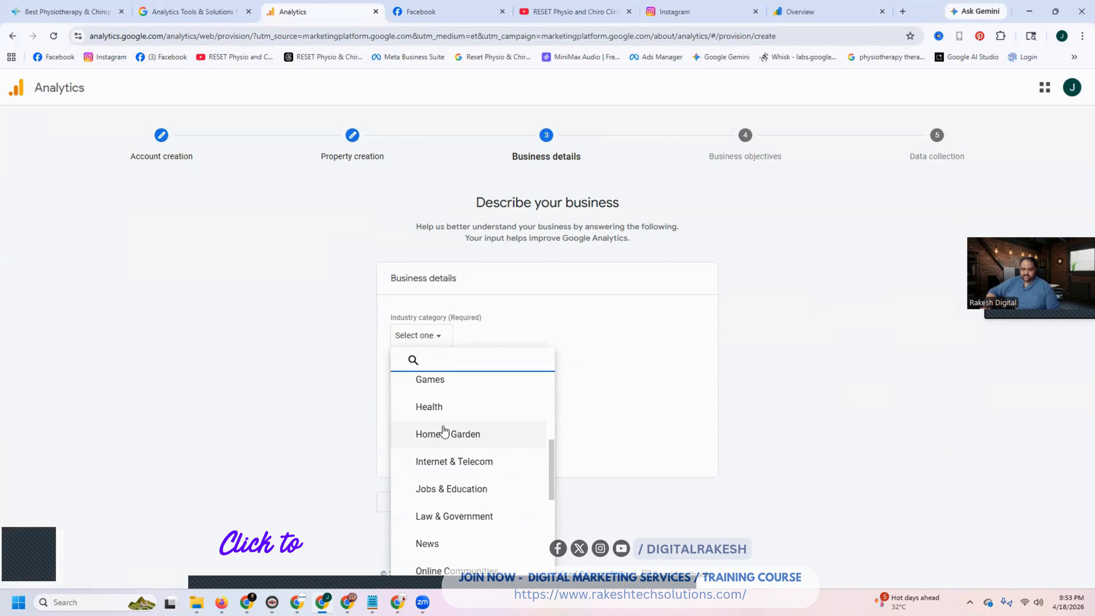
{"action": "left_click", "coordinate": [445, 410]}
{"action": "left_click", "coordinate": [432, 409]}
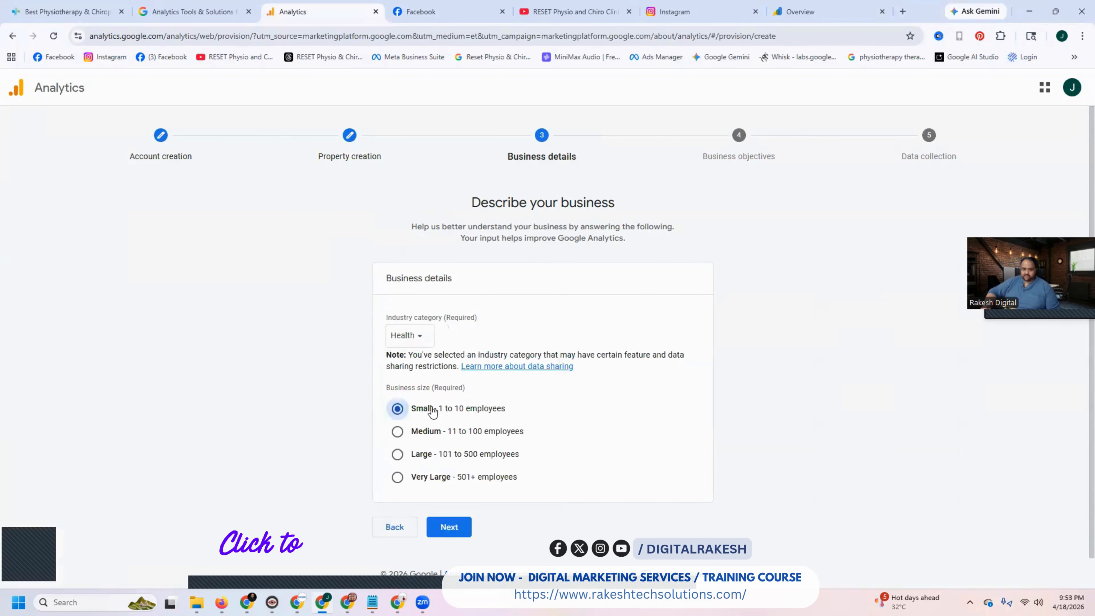
{"action": "left_click", "coordinate": [449, 527]}
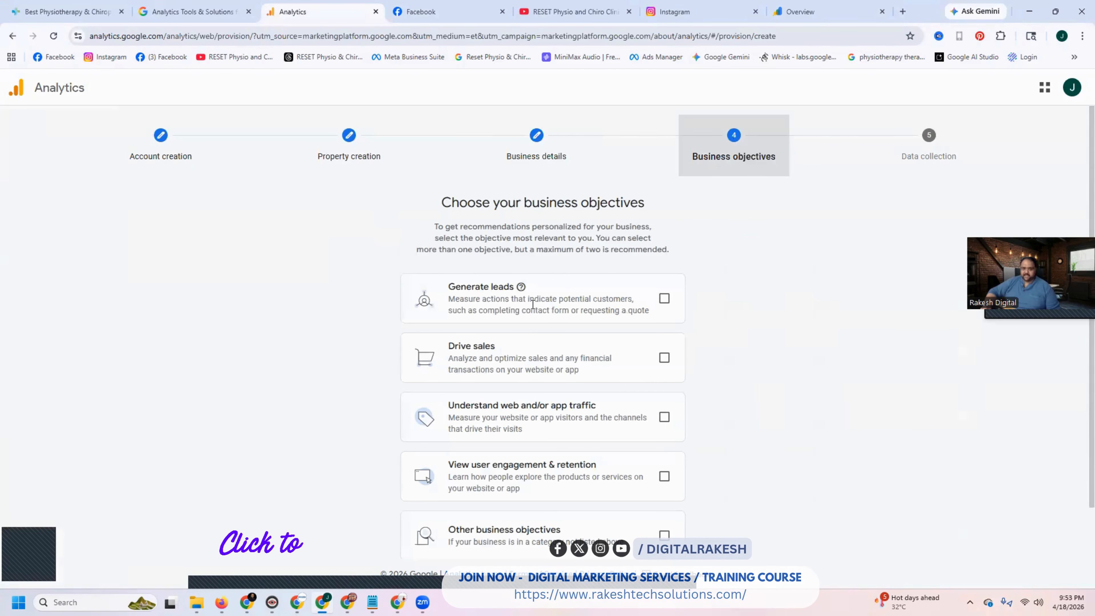
- Select the objectives Generate leads, Drive sales, Understand web and/or app traffic, and View user engagement & retention, and create the account
{"action": "left_click", "coordinate": [659, 304]}
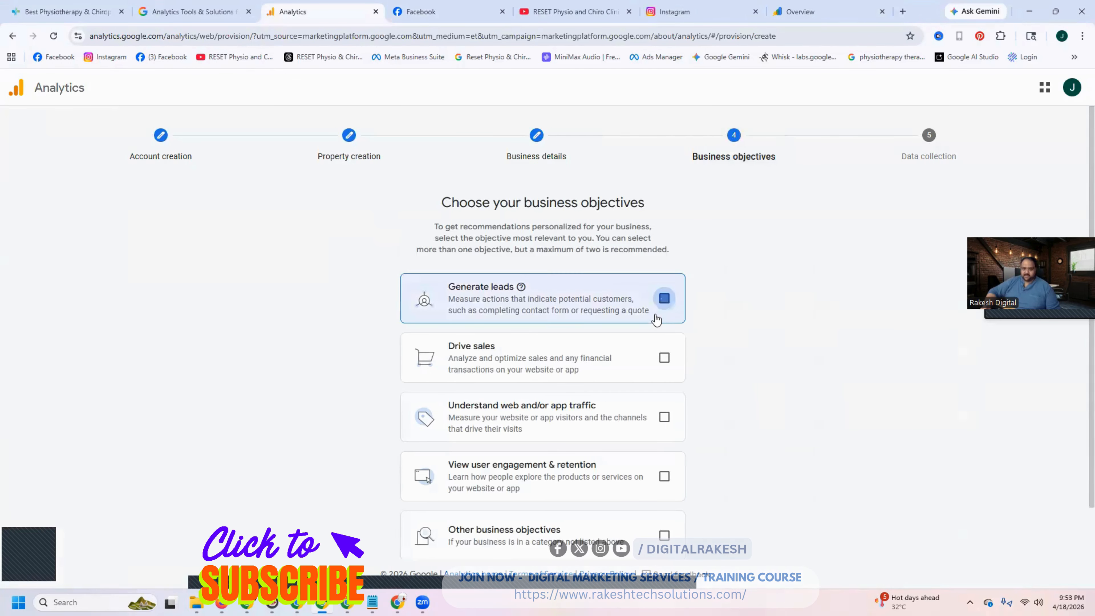
{"action": "left_click", "coordinate": [663, 417]}
{"action": "left_click", "coordinate": [663, 357]}
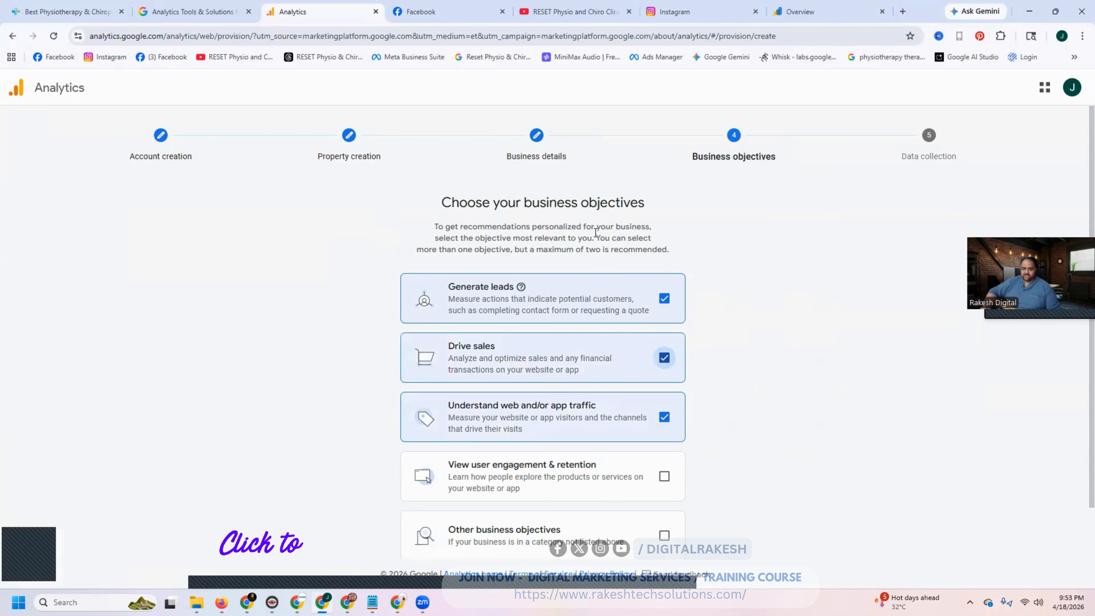
{"action": "scroll", "coordinate": [593, 287], "scroll_direction": "down", "scroll_amount": 2}
{"action": "left_click", "coordinate": [664, 419]}
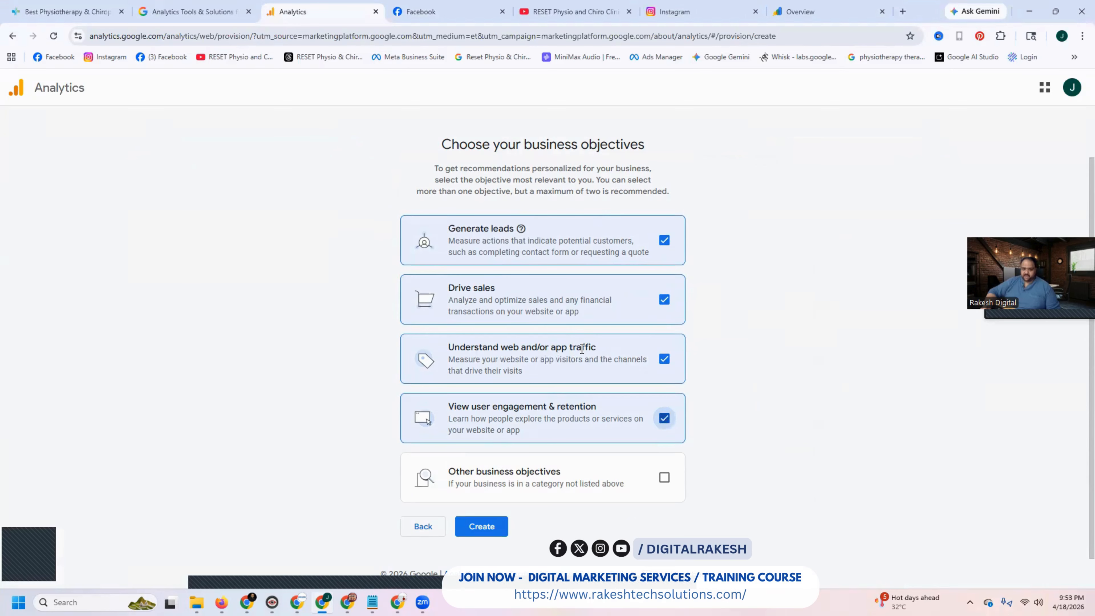
{"action": "left_click", "coordinate": [472, 527]}
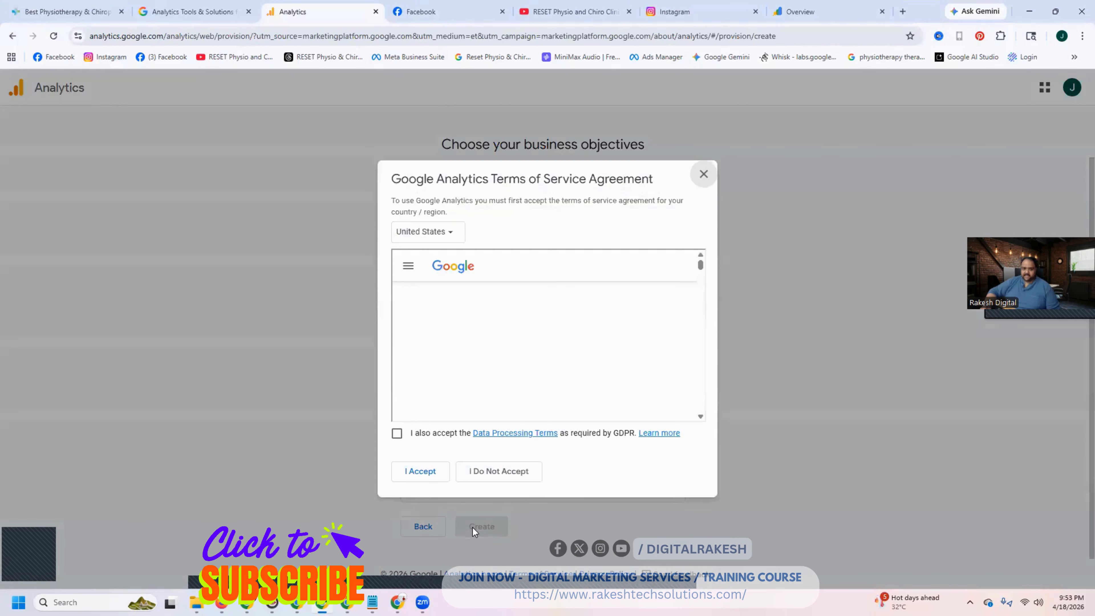
- Set the terms of service country to India and accept the agreement together with the Data Processing Terms
{"action": "left_click", "coordinate": [409, 233]}
{"action": "type", "text": "india"}
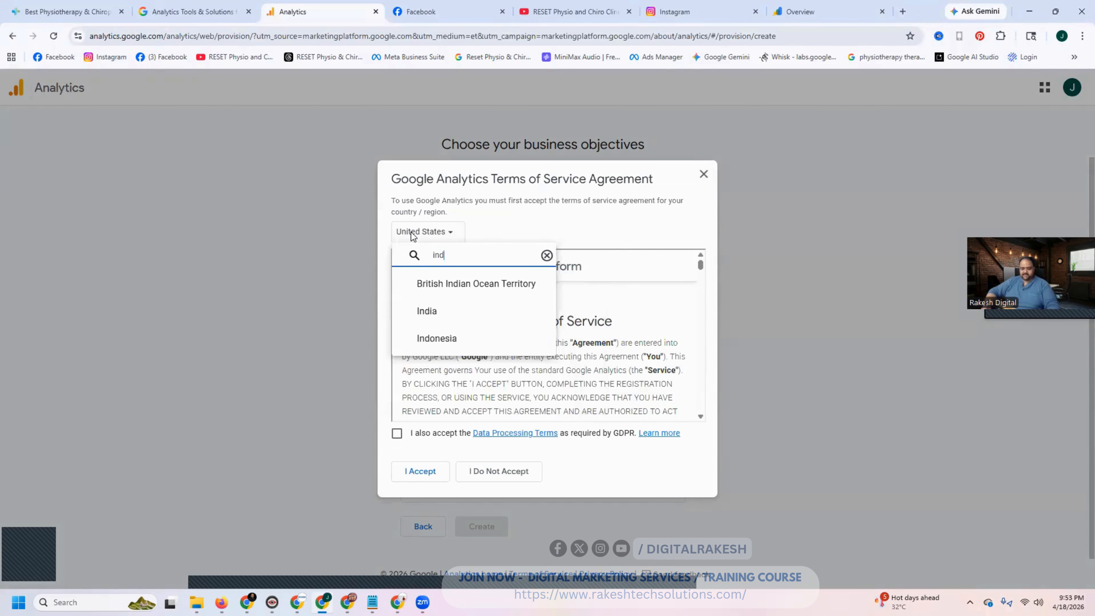
{"action": "left_click", "coordinate": [427, 319]}
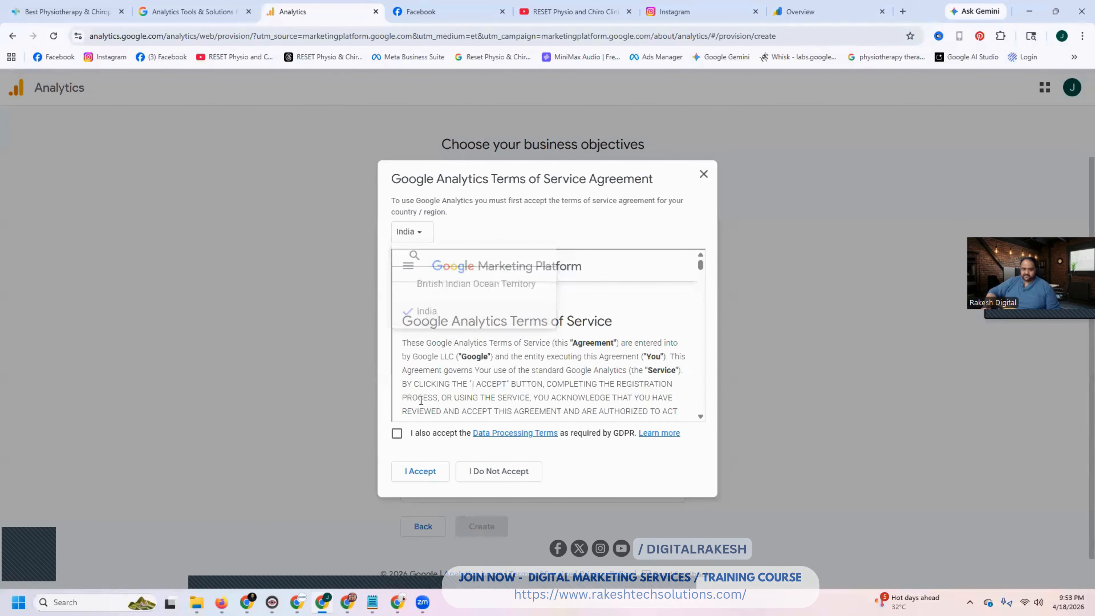
{"action": "left_click", "coordinate": [397, 433]}
{"action": "left_click", "coordinate": [415, 472]}
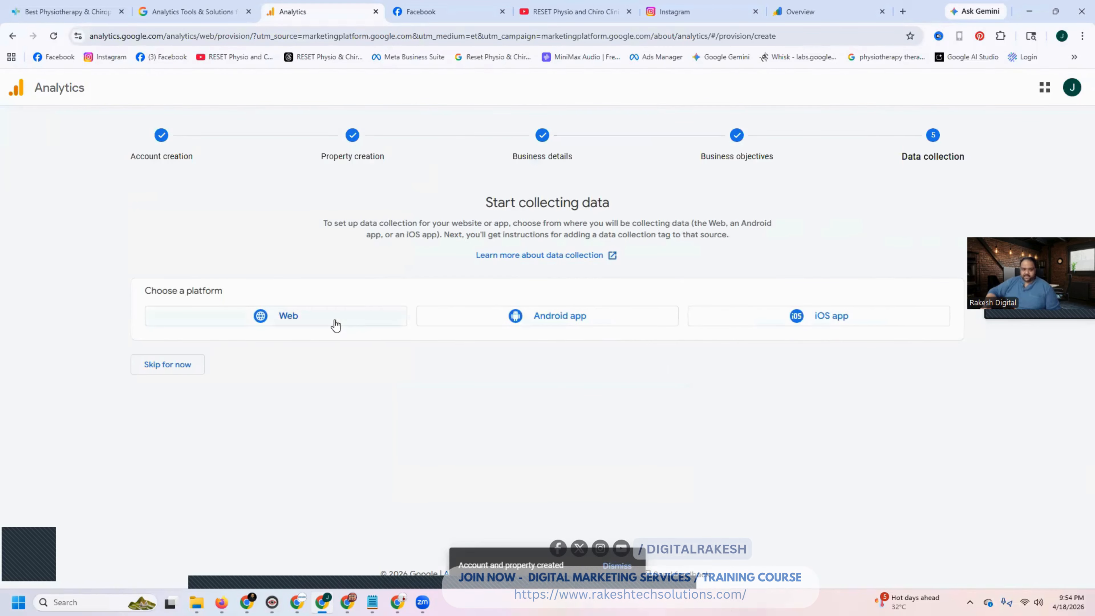
{"action": "left_click", "coordinate": [317, 317]}
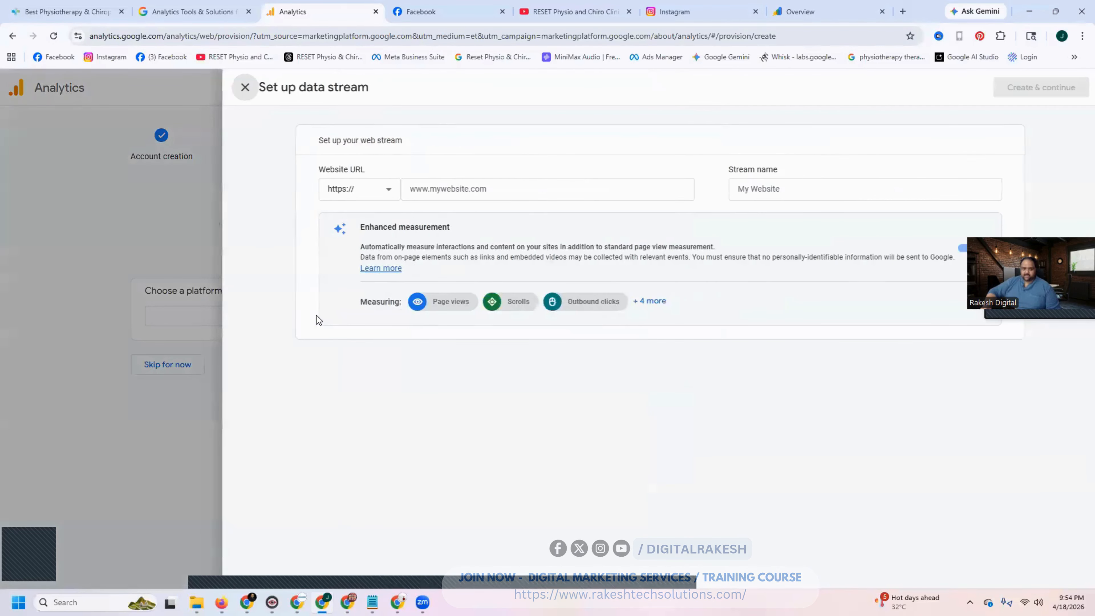
{"action": "left_click", "coordinate": [69, 9]}
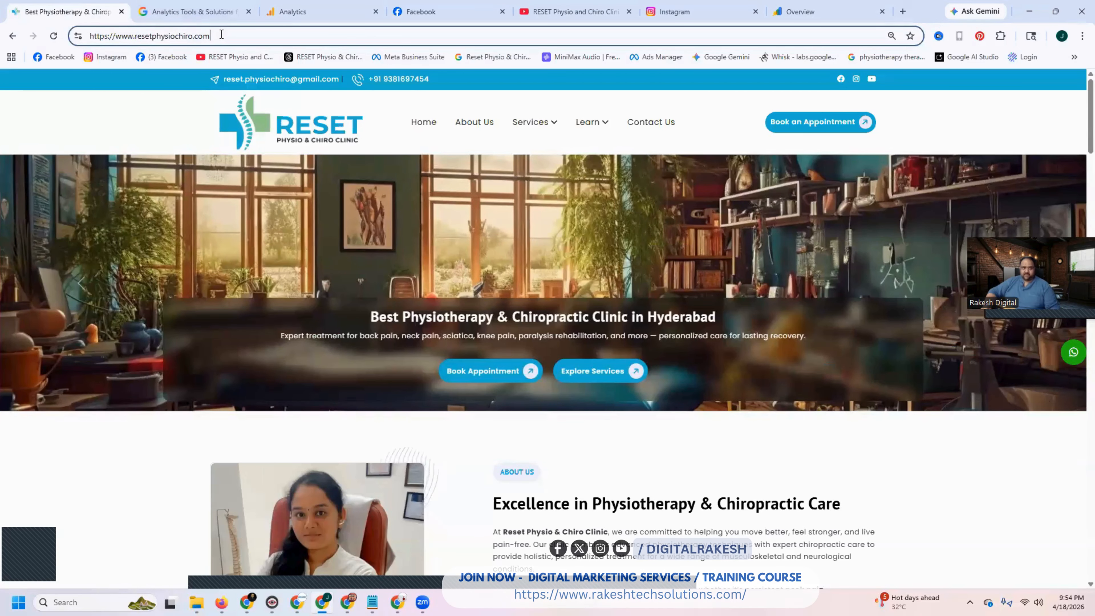
{"action": "triple_click", "coordinate": [222, 34]}
{"action": "key", "text": "ctrl+c"}
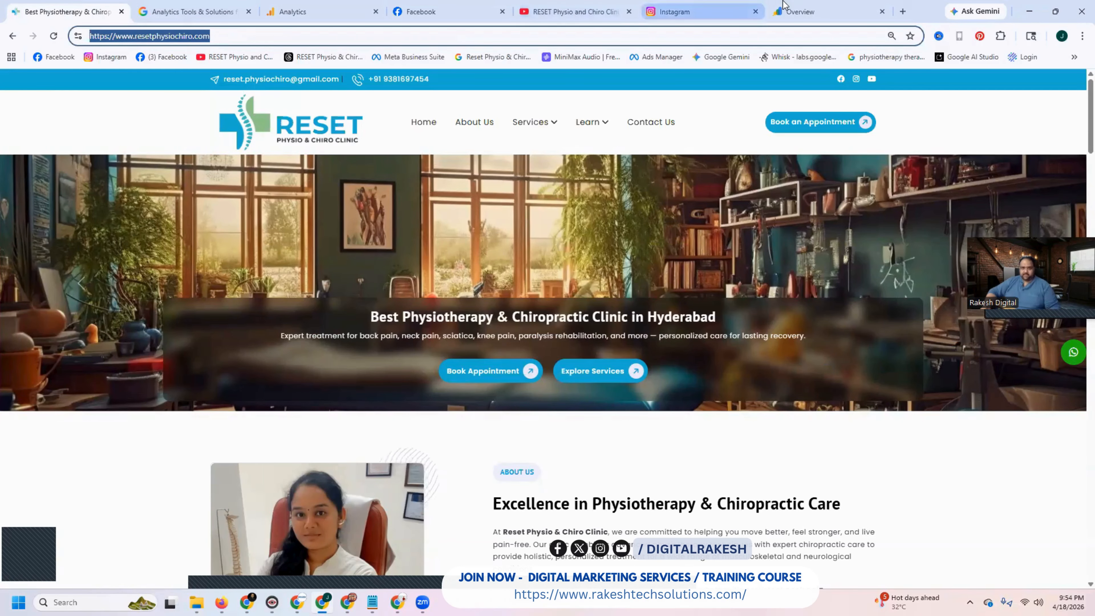
{"action": "left_click", "coordinate": [336, 12]}
{"action": "left_click", "coordinate": [425, 190]}
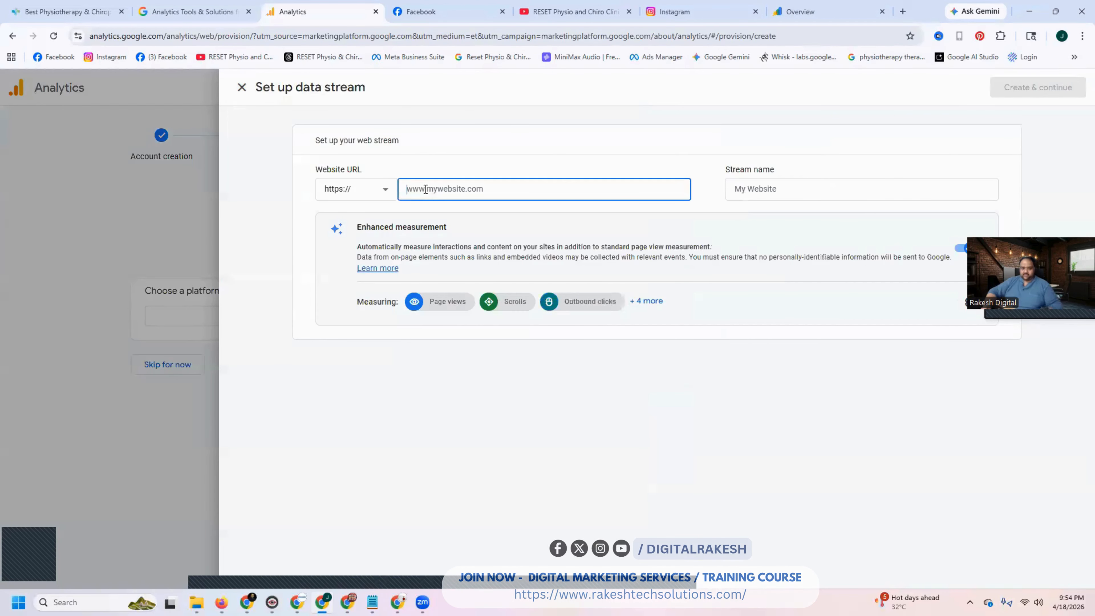
{"action": "key", "text": "ctrl+v"}
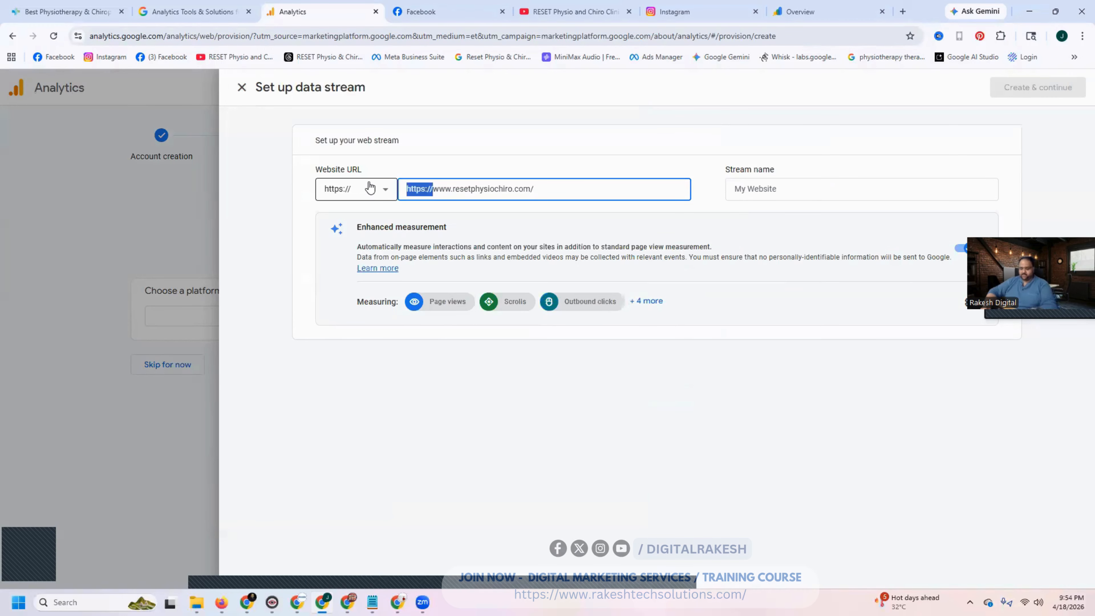
{"action": "key", "text": "BackSpace"}
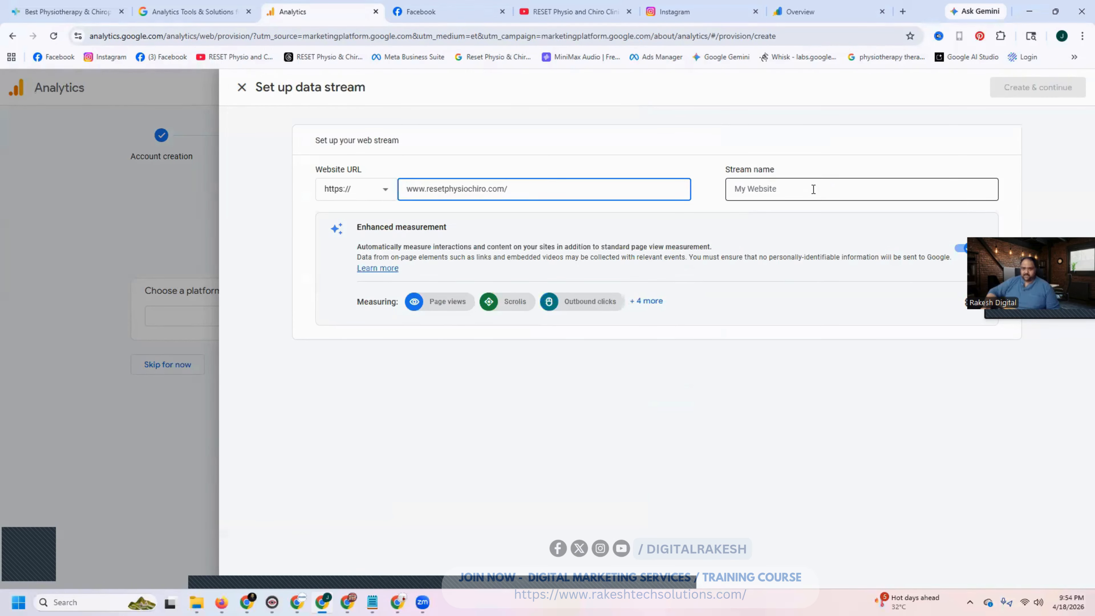
- Name the web stream resetphysiochiro, reusing the domain text from the website URL, and create the stream
{"action": "key", "text": "ctrl+c"}
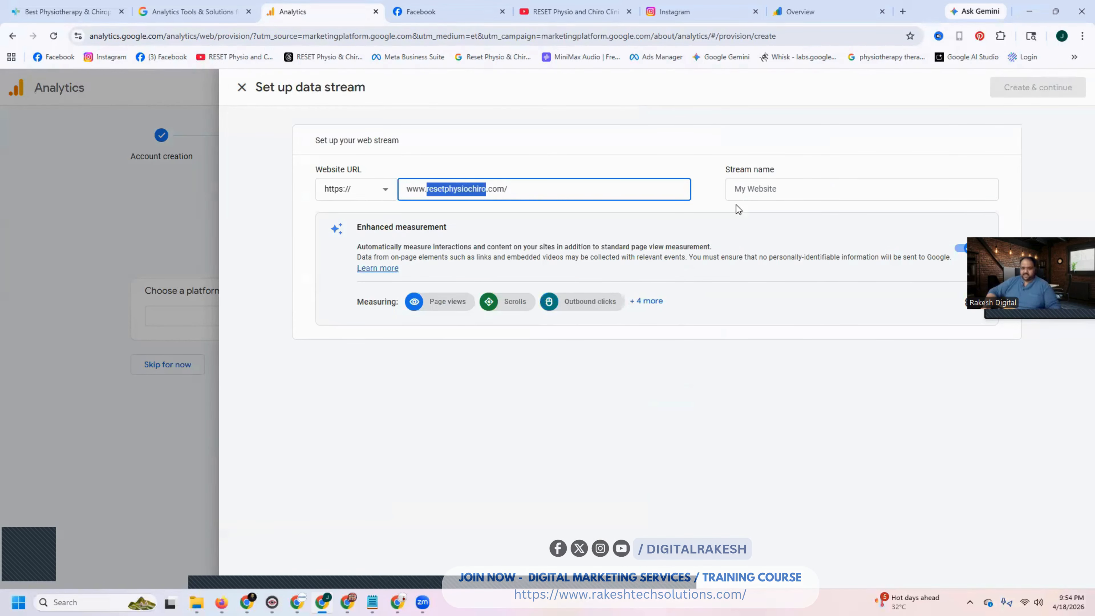
{"action": "left_click", "coordinate": [767, 189]}
{"action": "key", "text": "ctrl+v"}
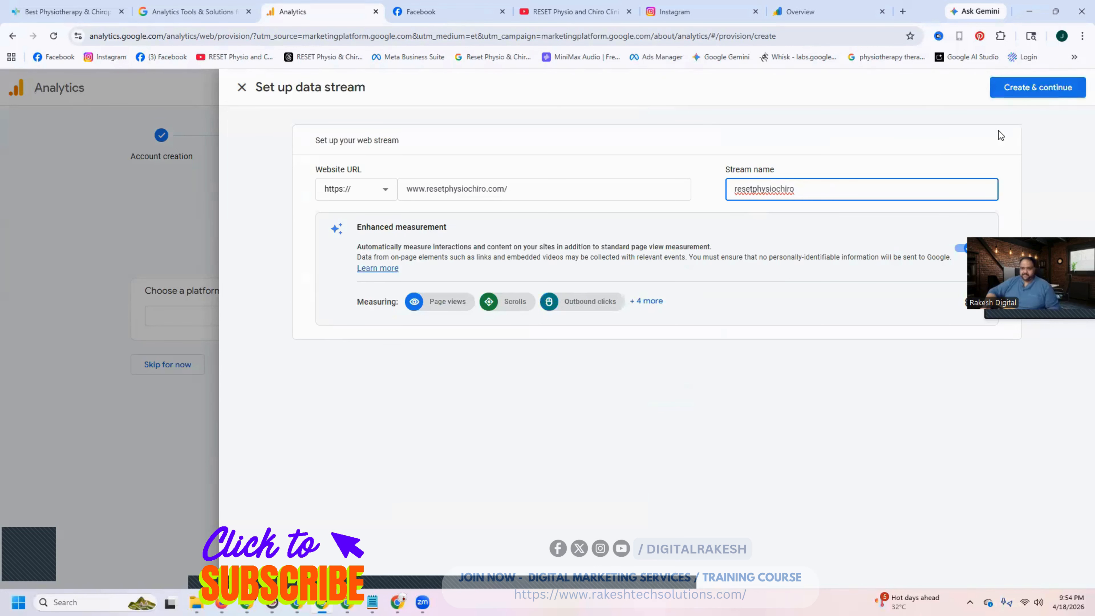
{"action": "left_click", "coordinate": [1049, 90]}
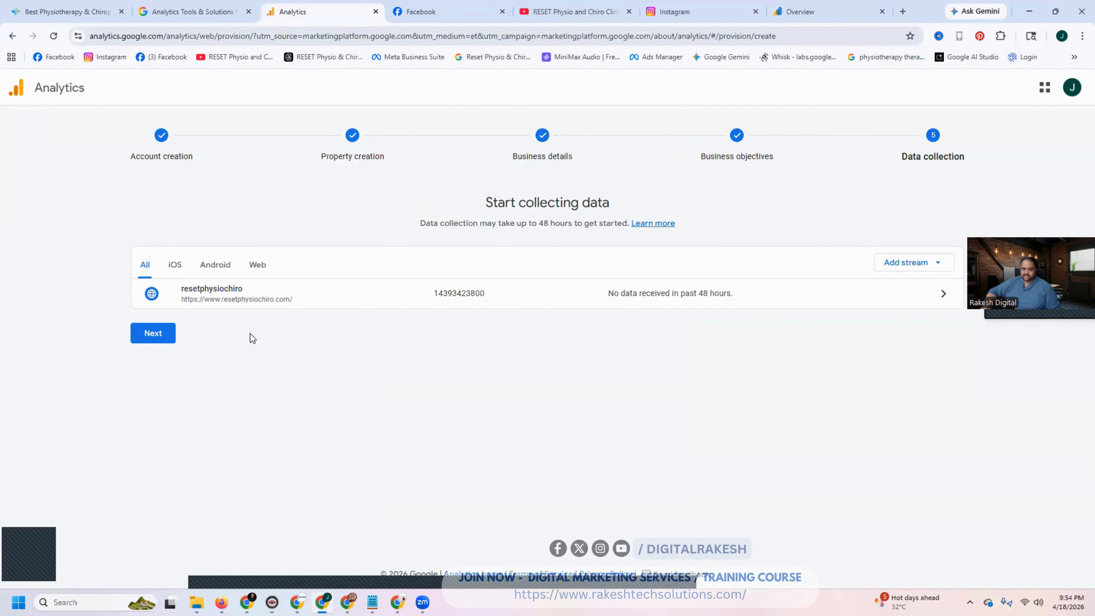
- Open the manual Google tag installation instructions for the resetphysiochiro stream and copy the tag code
{"action": "left_click", "coordinate": [937, 295]}
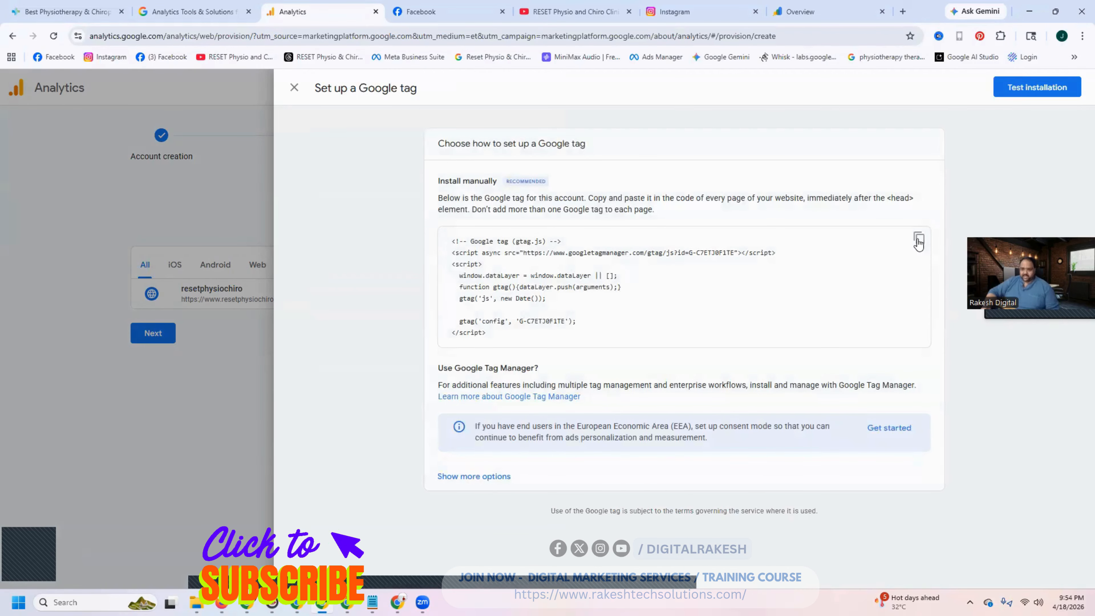
{"action": "left_click", "coordinate": [919, 241]}
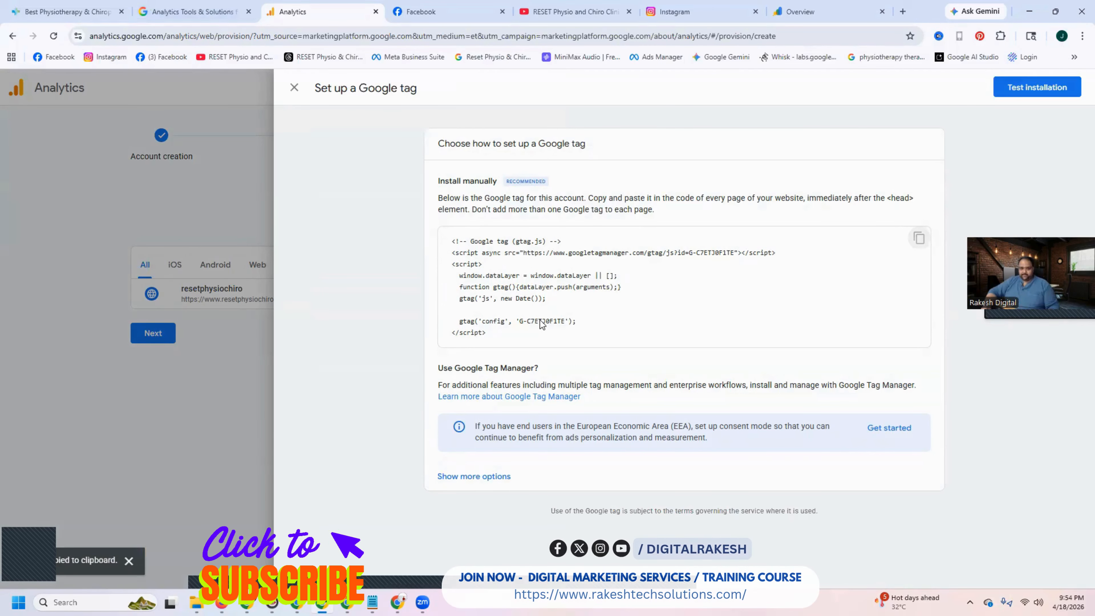
- Open the clinic homepage's source code and search it for the Google tag's measurement ID
{"action": "left_click", "coordinate": [70, 5]}
{"action": "key", "text": "ctrl+u"}
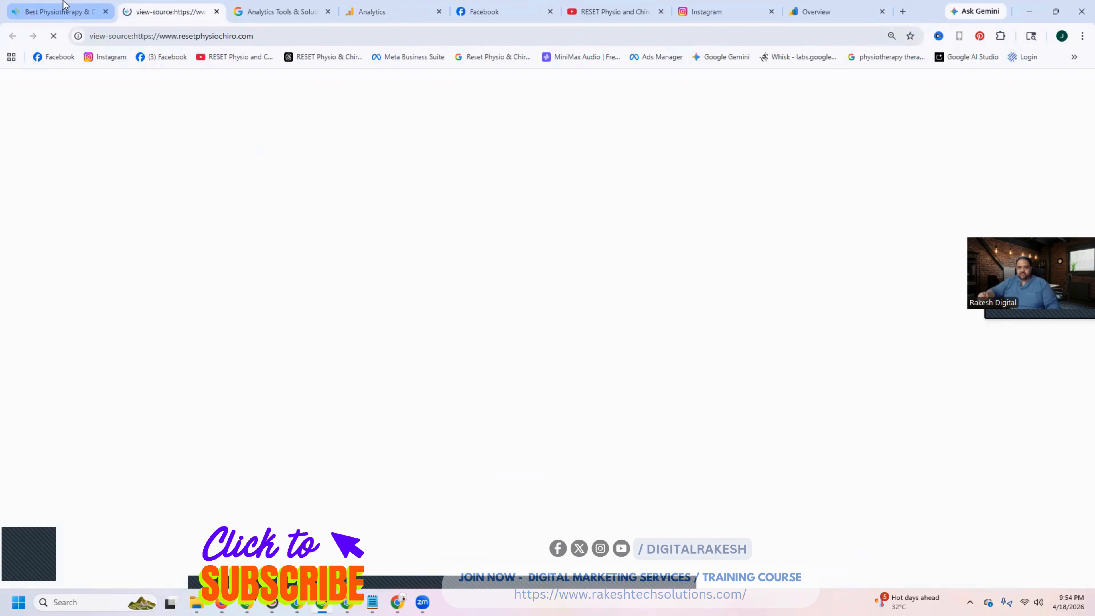
{"action": "key", "text": "ctrl+f"}
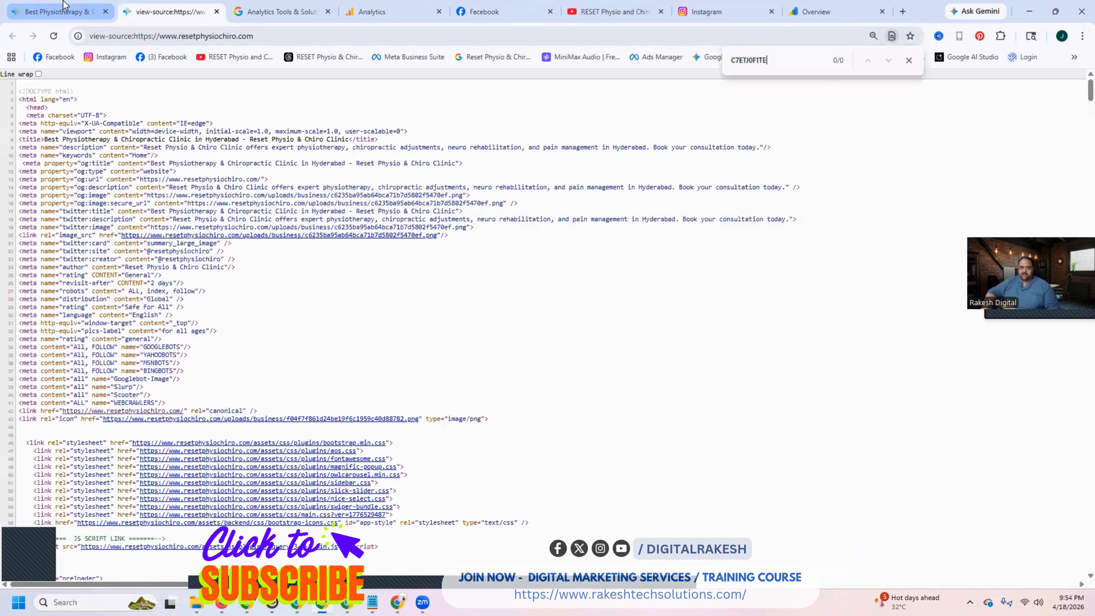
- Return to the Google tag instructions in Analytics and copy the complete gtag.js snippet to the clipboard
{"action": "left_click", "coordinate": [818, 12]}
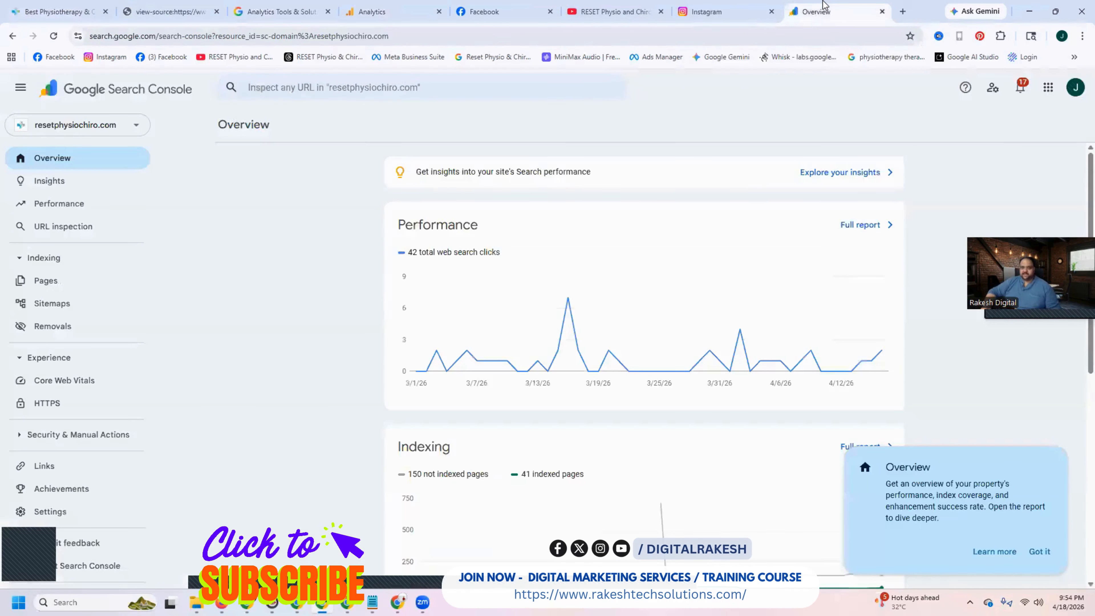
{"action": "left_click", "coordinate": [375, 11]}
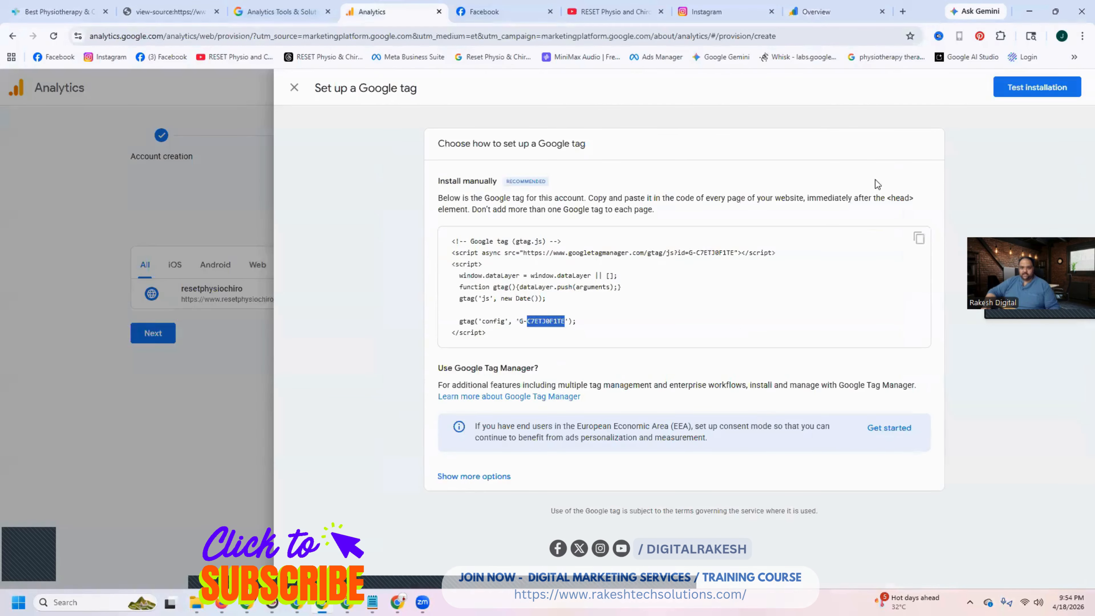
{"action": "left_click", "coordinate": [919, 239]}
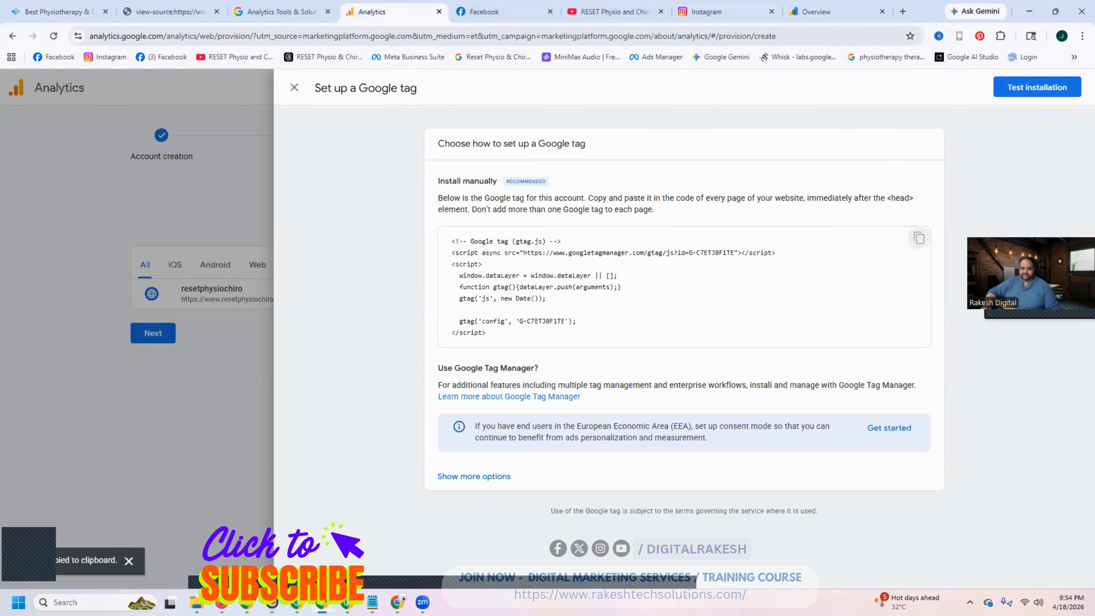
- Switch to Plesk and open head.php from httpdocs/application/views/includes in the resetphysiochiro.com file manager
{"action": "left_click", "coordinate": [247, 603]}
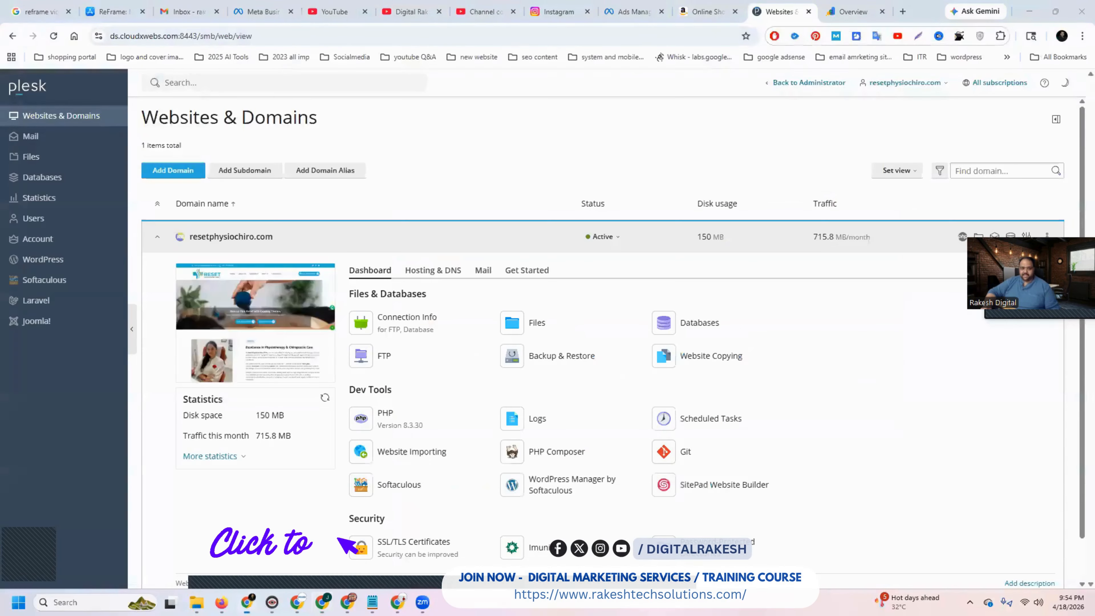
{"action": "left_click", "coordinate": [531, 326]}
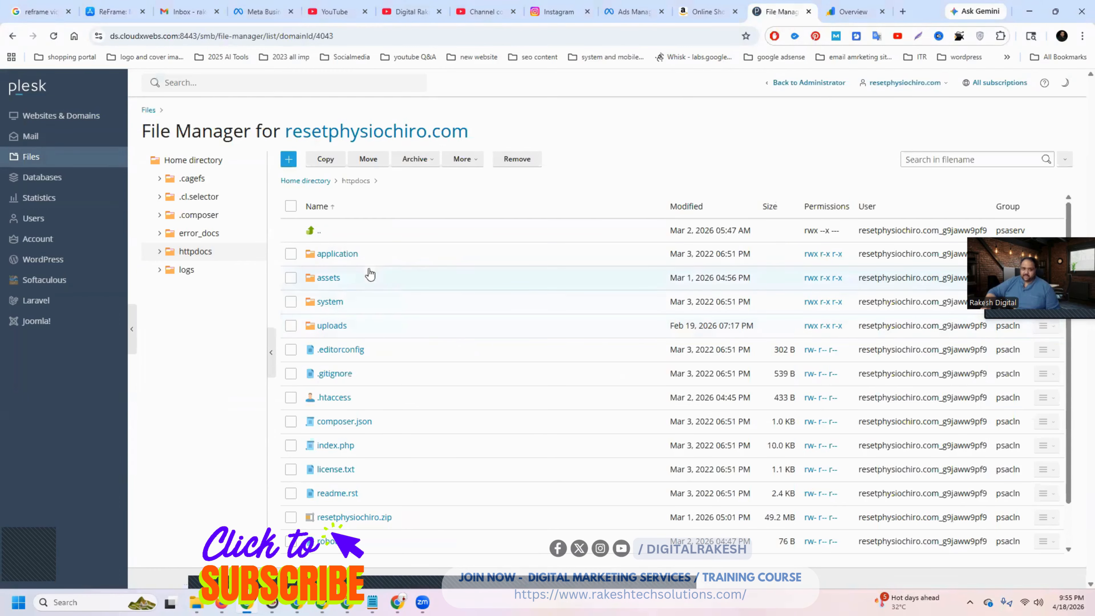
{"action": "left_click", "coordinate": [351, 256]}
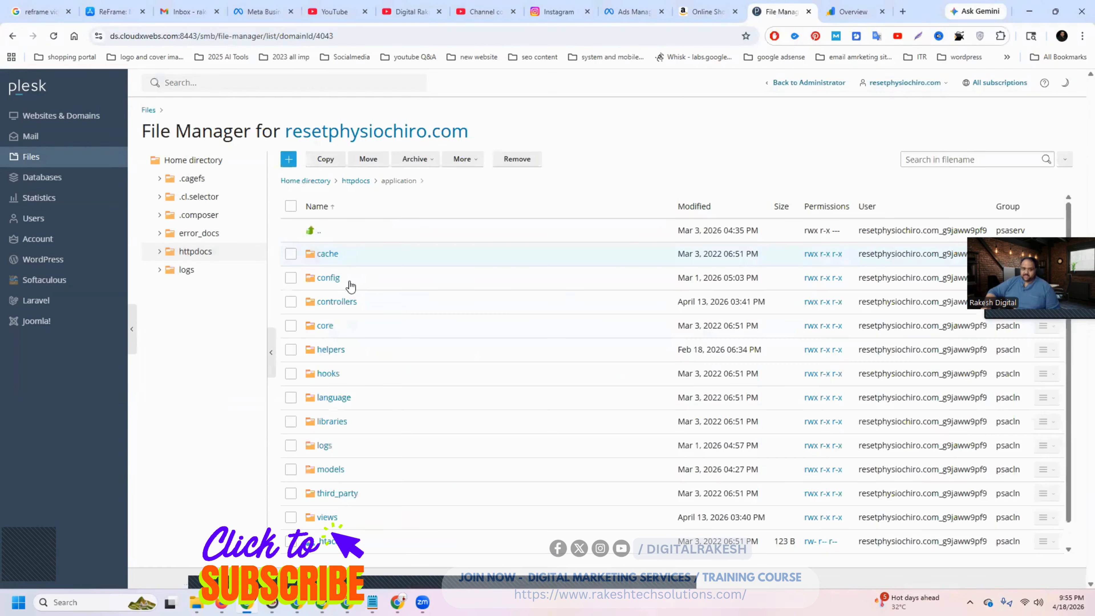
{"action": "left_click", "coordinate": [326, 519]}
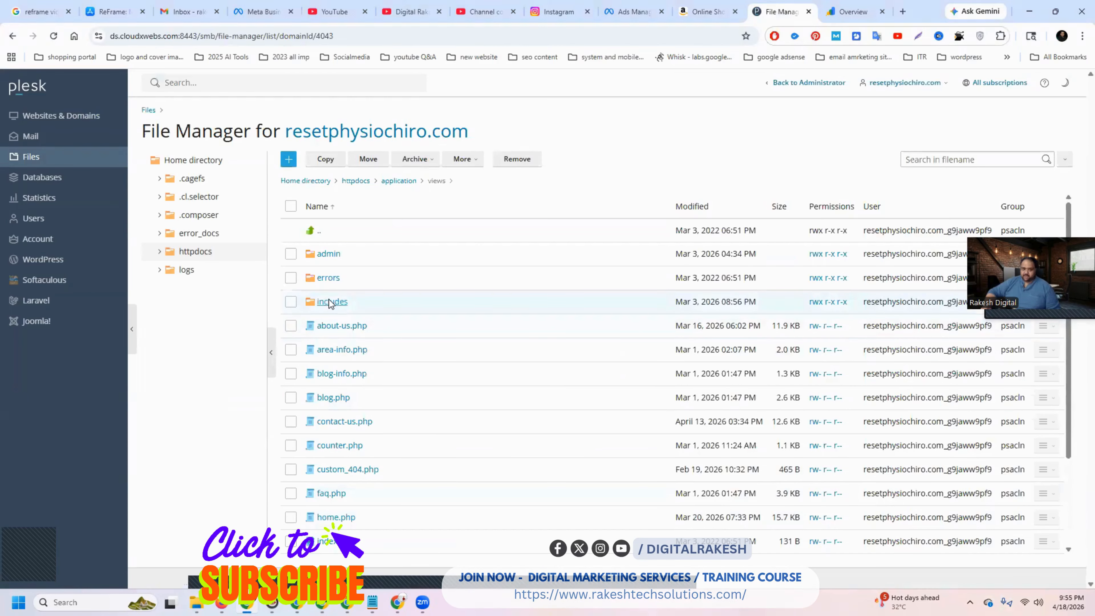
{"action": "left_click", "coordinate": [329, 301]}
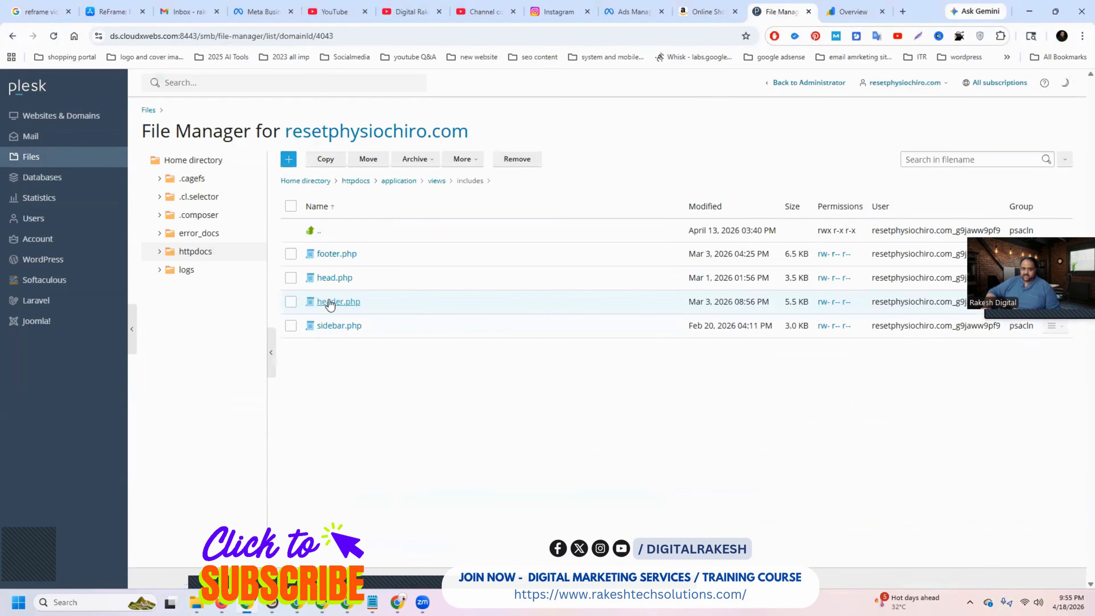
{"action": "left_click", "coordinate": [328, 277]}
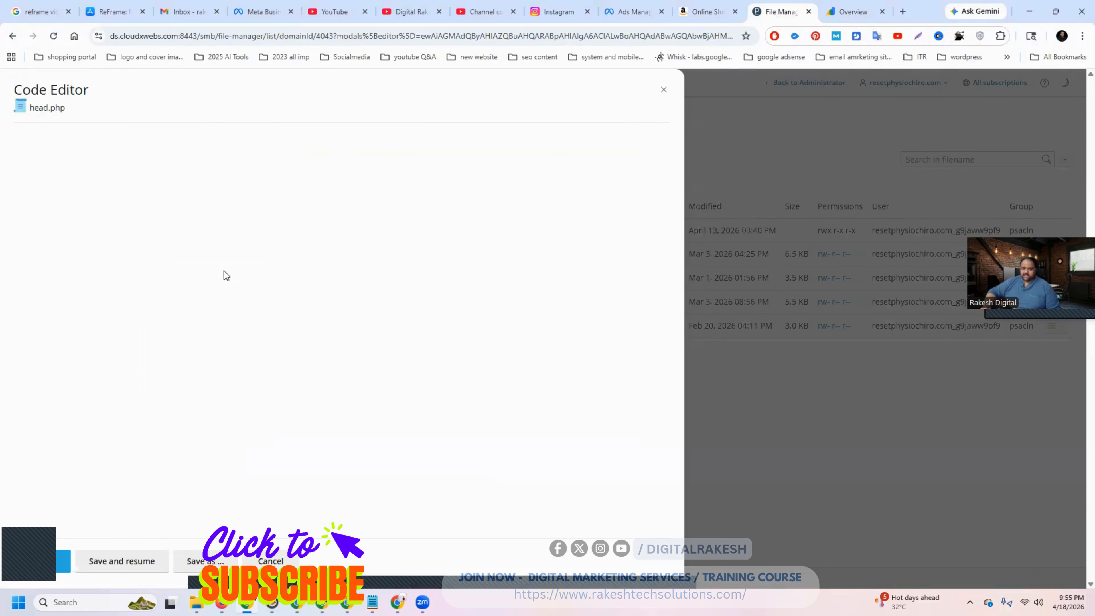
- Insert the copied Google tag snippet into head.php between the favicon link and the stylesheet links, and save the file
{"action": "scroll", "coordinate": [221, 267], "scroll_direction": "down", "scroll_amount": 2}
{"action": "scroll", "coordinate": [220, 266], "scroll_direction": "down", "scroll_amount": 5}
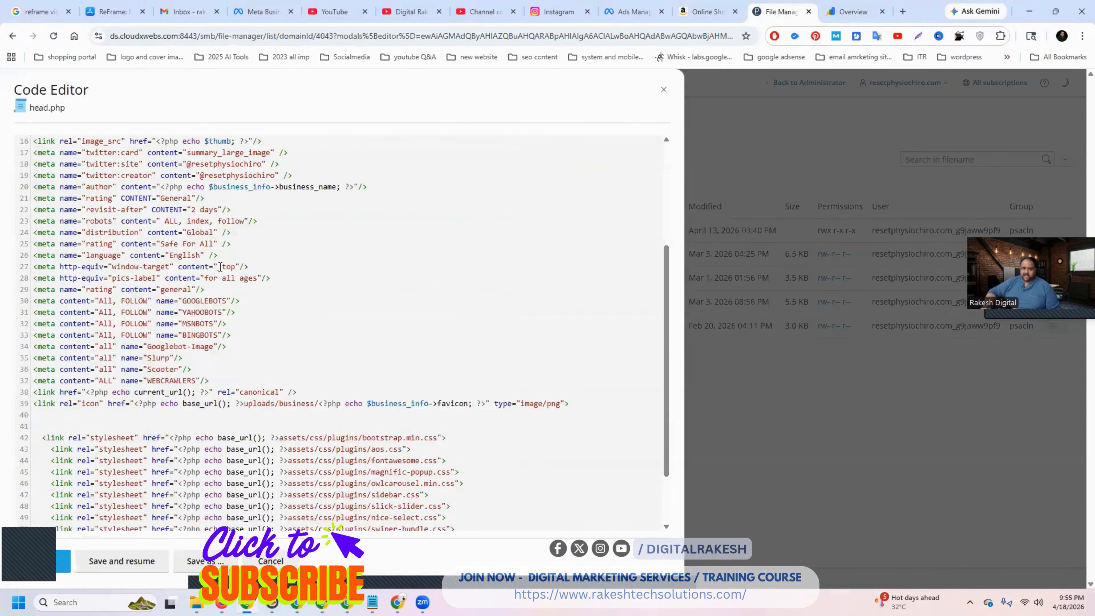
{"action": "left_click", "coordinate": [195, 347]}
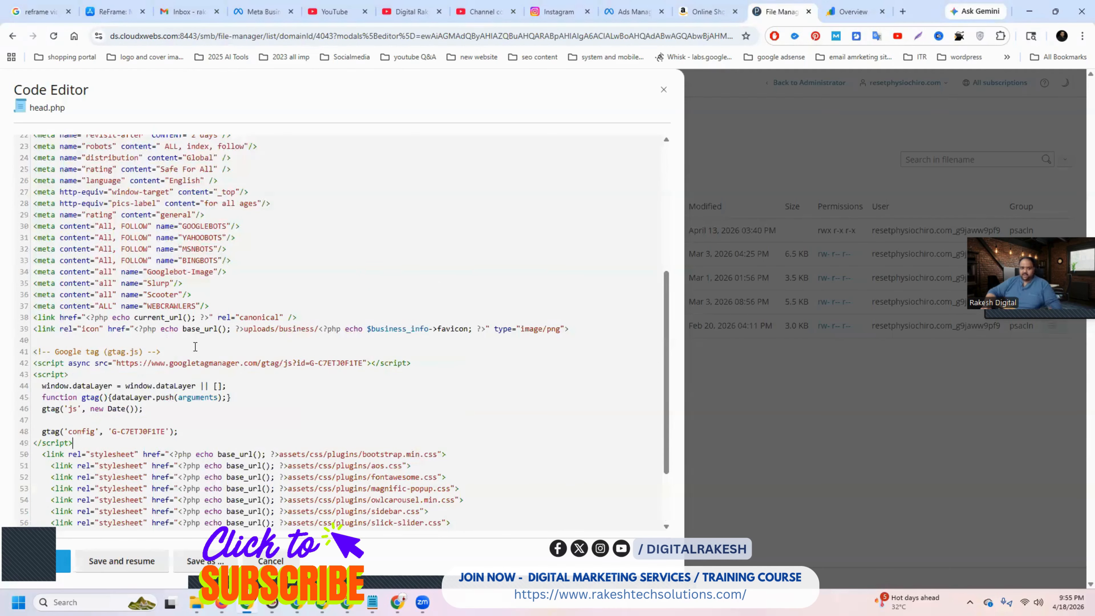
{"action": "type", "text": "<!-- Google tag (gtag.js) --> <script async src=\"https://www.googletagmanager.com/gtag/js?id=G-C7ETJ0F1TE\"></script> <script>   window.dataLayer = window.dataLayer || [];   function gtag(){dataLayer.push(arguments);}   gtag('js', new Date());    gtag('config', 'G-C7ETJ0F1TE'); </script>"}
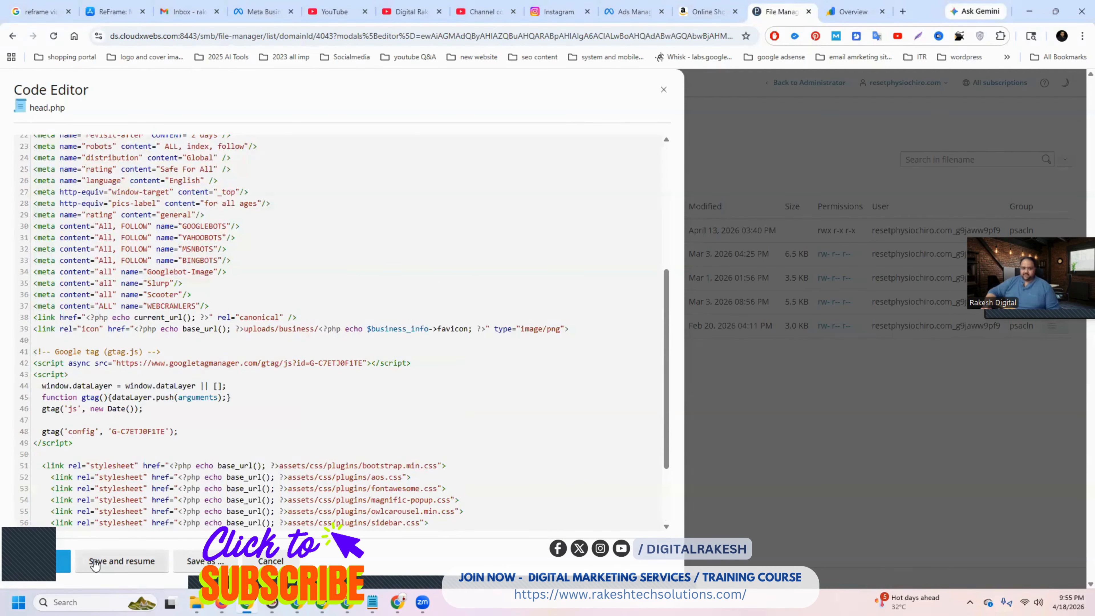
{"action": "left_click", "coordinate": [95, 561]}
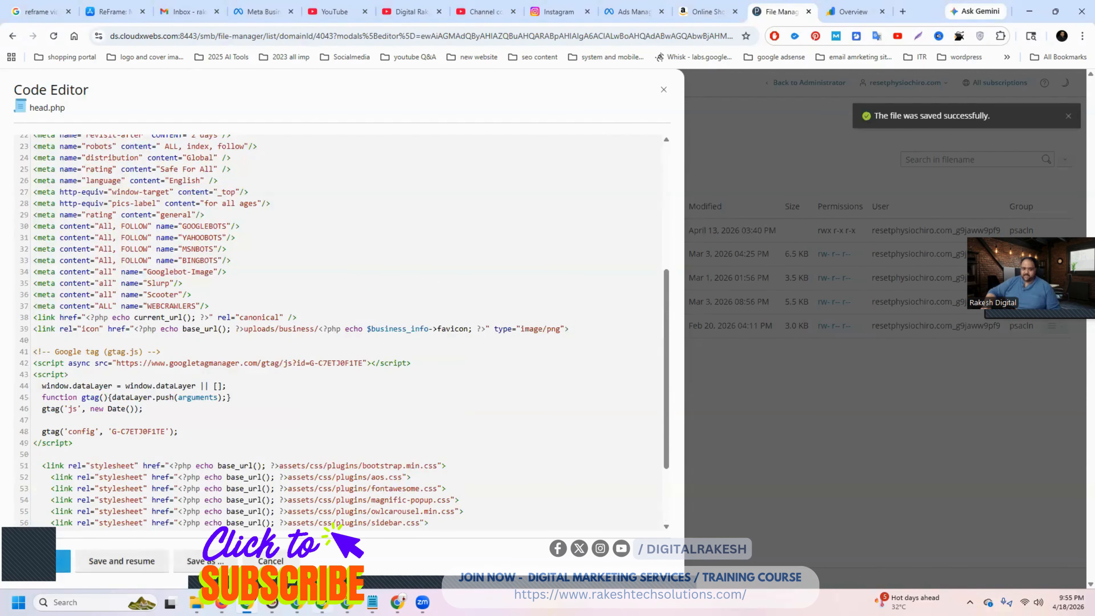
- Switch back to the clinic website's source code and reload it to look for the installed Google tag
{"action": "left_click", "coordinate": [322, 603]}
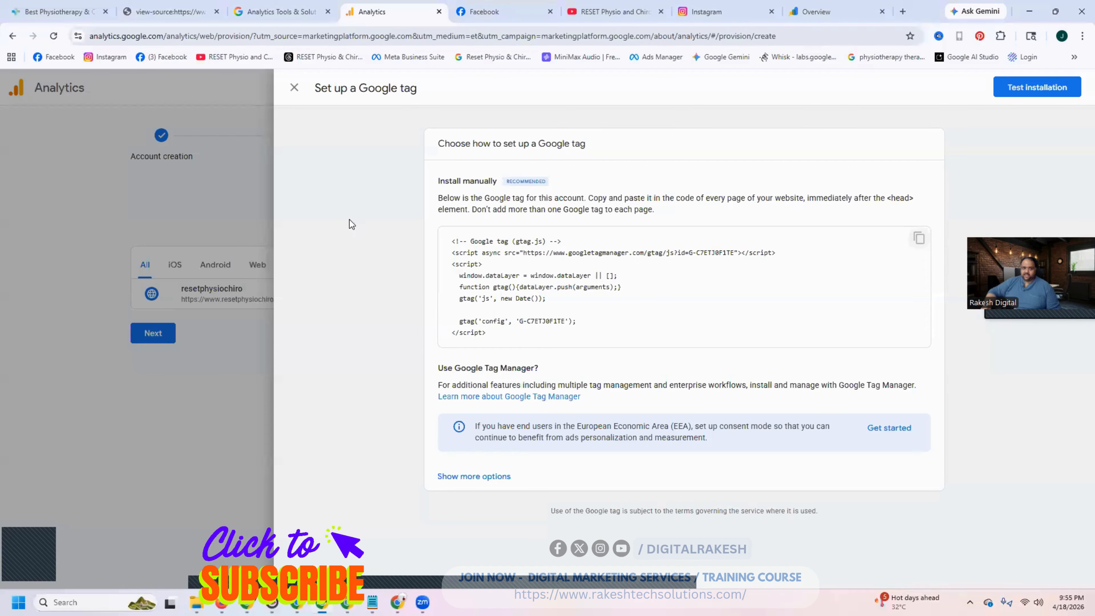
{"action": "left_click", "coordinate": [170, 12]}
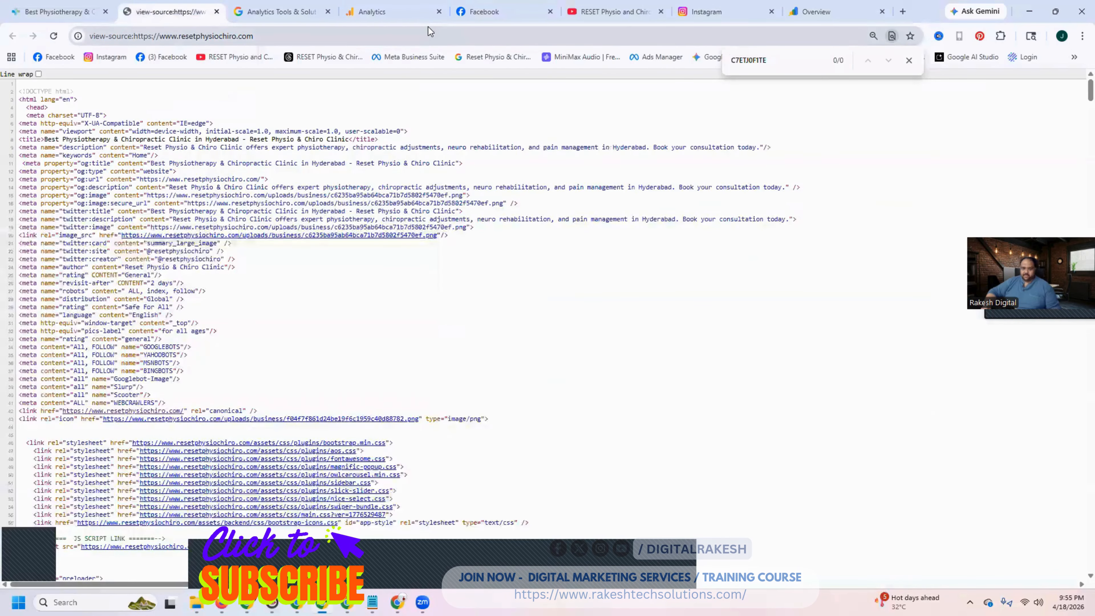
{"action": "left_click", "coordinate": [55, 37]}
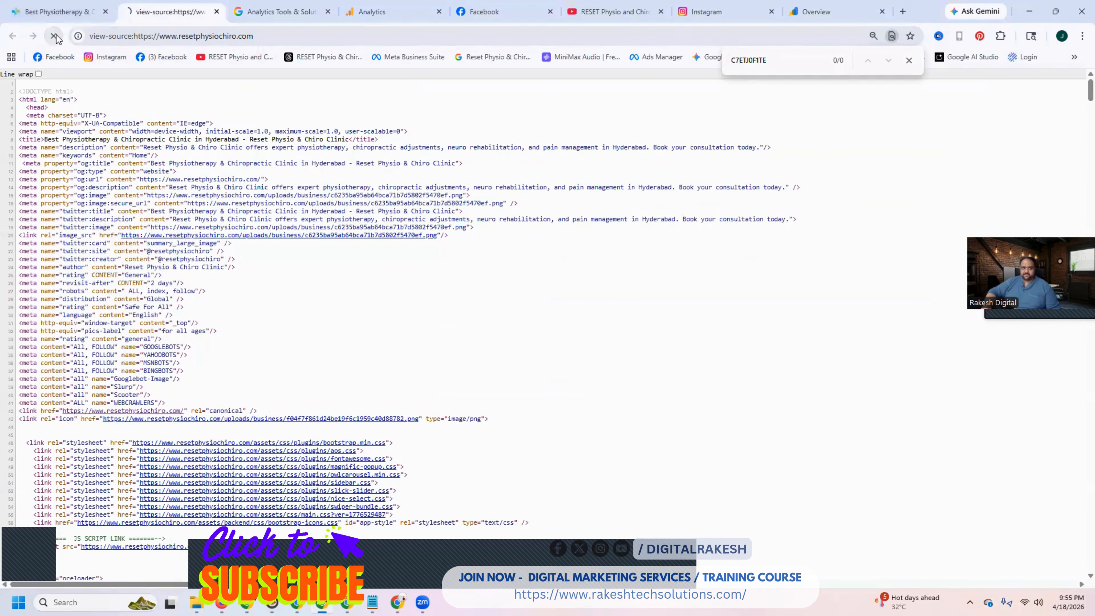